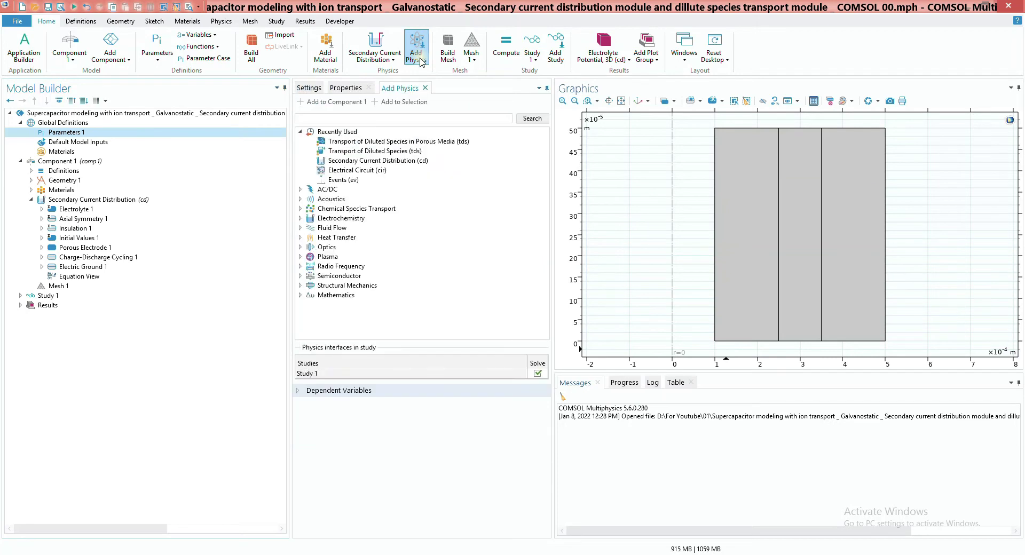
Step: Expand the Chemical Species Transport category in the Add Physics list
{"action": "left_click", "coordinate": [300, 209]}
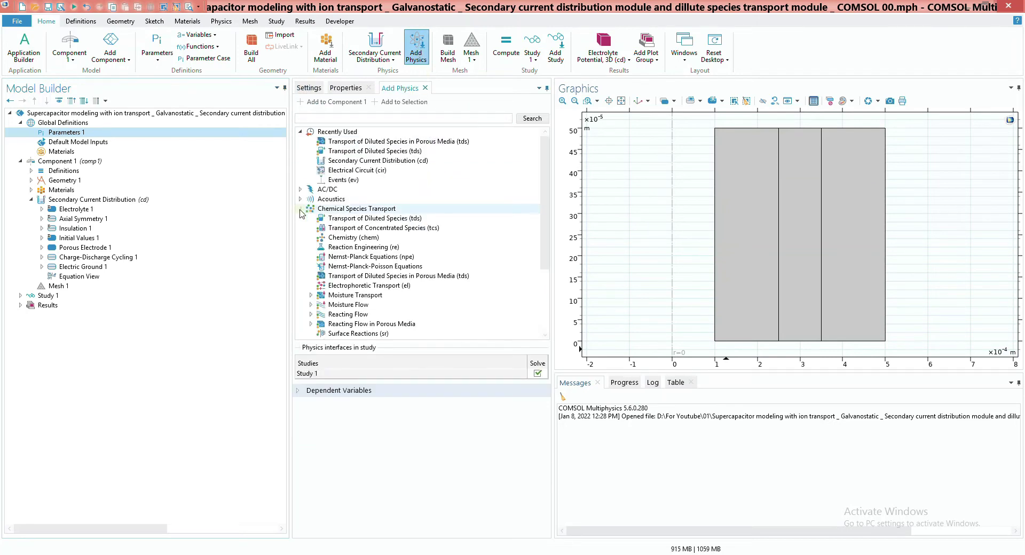
Step: Add Transport of Diluted Species on domain 2 only, with convection off and migration on
{"action": "left_click", "coordinate": [351, 218]}
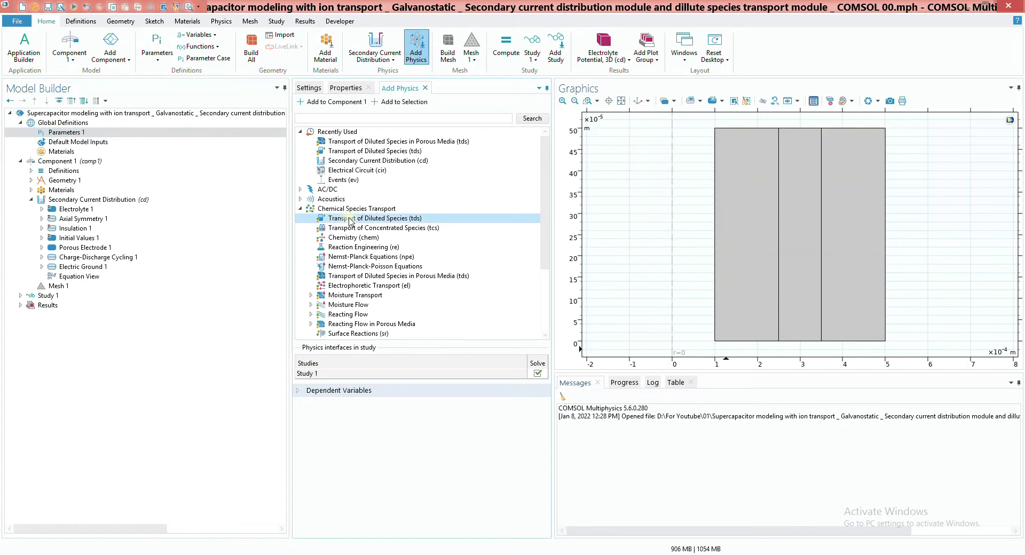
{"action": "double_click", "coordinate": [350, 219]}
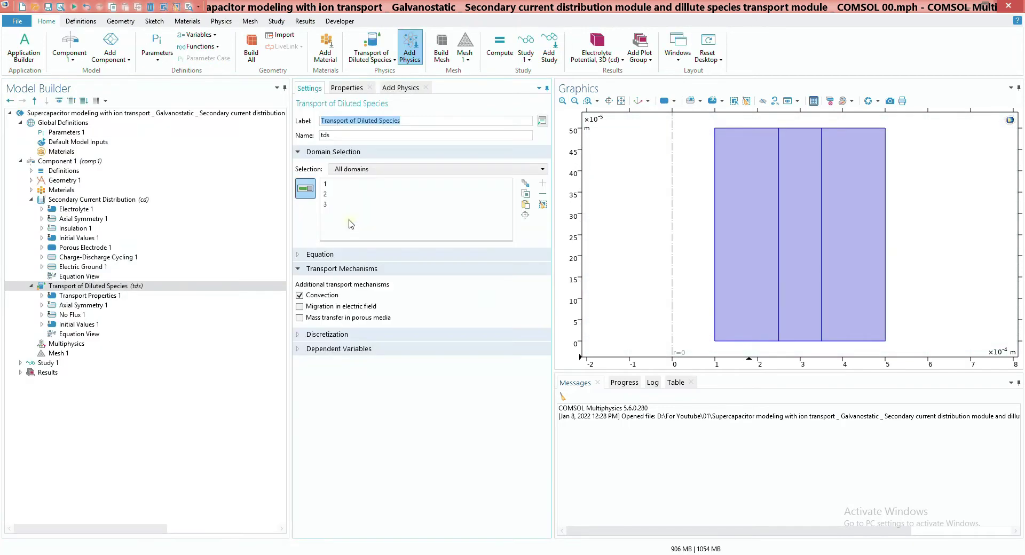
{"action": "left_click", "coordinate": [744, 184]}
{"action": "left_click", "coordinate": [826, 195]}
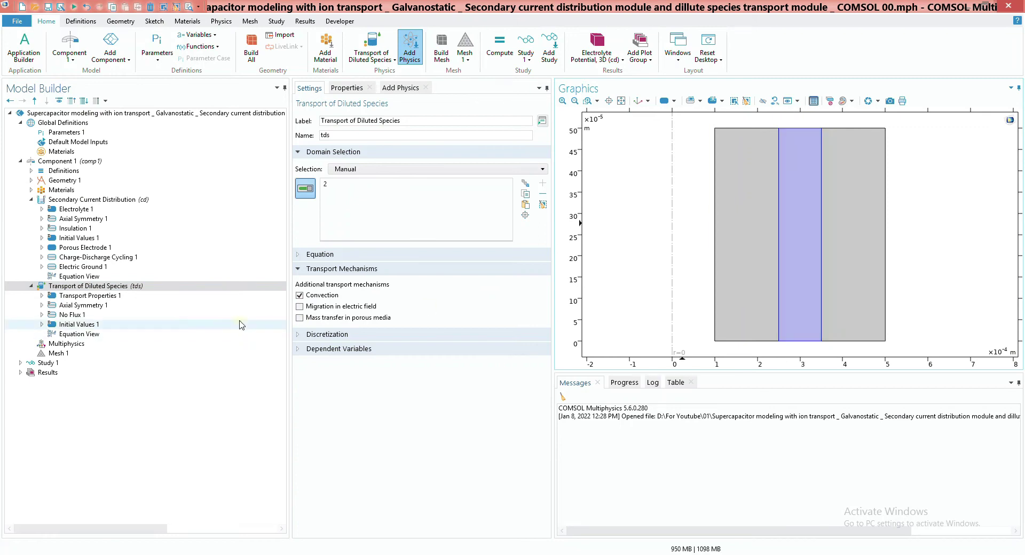
{"action": "left_click", "coordinate": [300, 296]}
{"action": "left_click", "coordinate": [300, 307]}
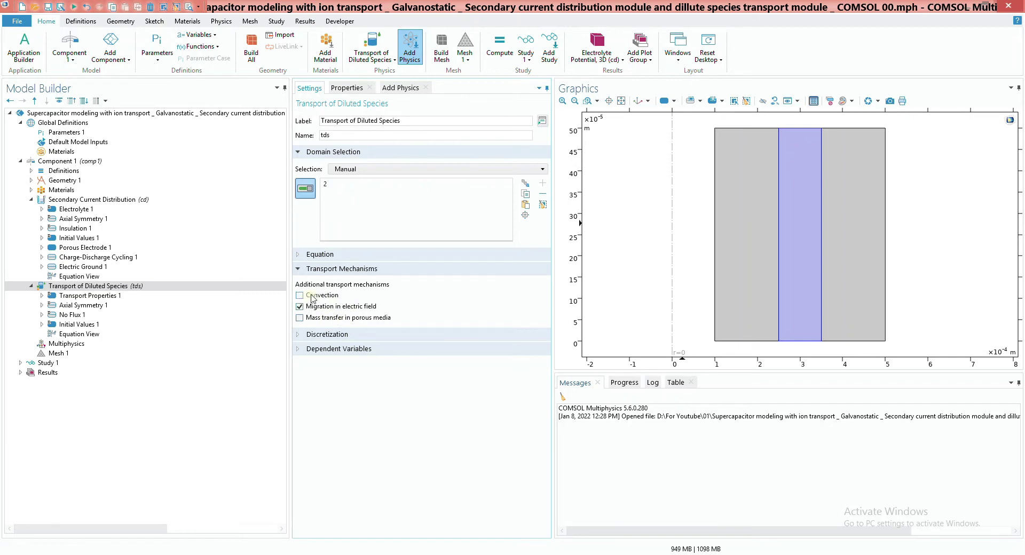
Step: Set two species named c_TEA and c_BF4
{"action": "left_click", "coordinate": [337, 350]}
{"action": "double_click", "coordinate": [359, 366]}
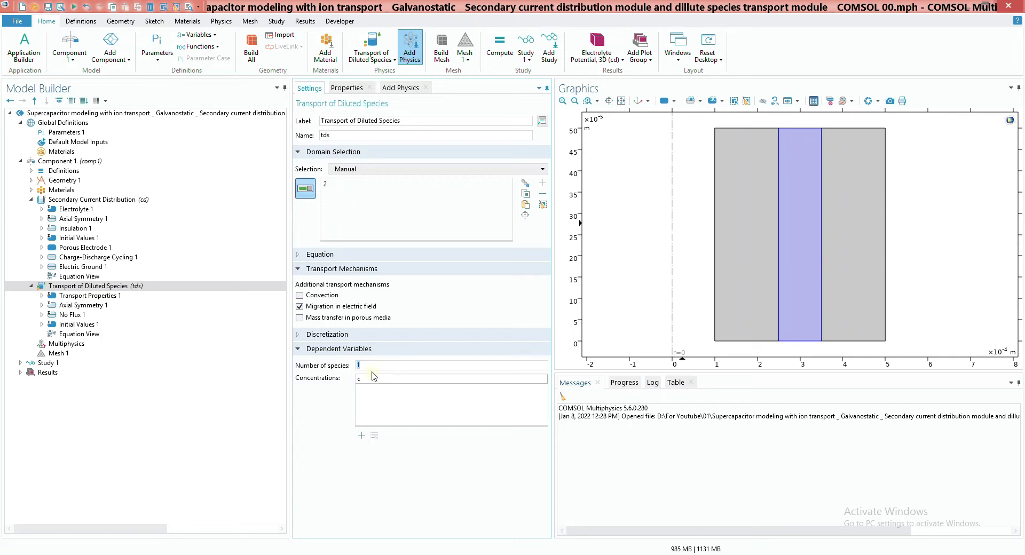
{"action": "type", "text": "2"}
{"action": "left_click", "coordinate": [375, 378]}
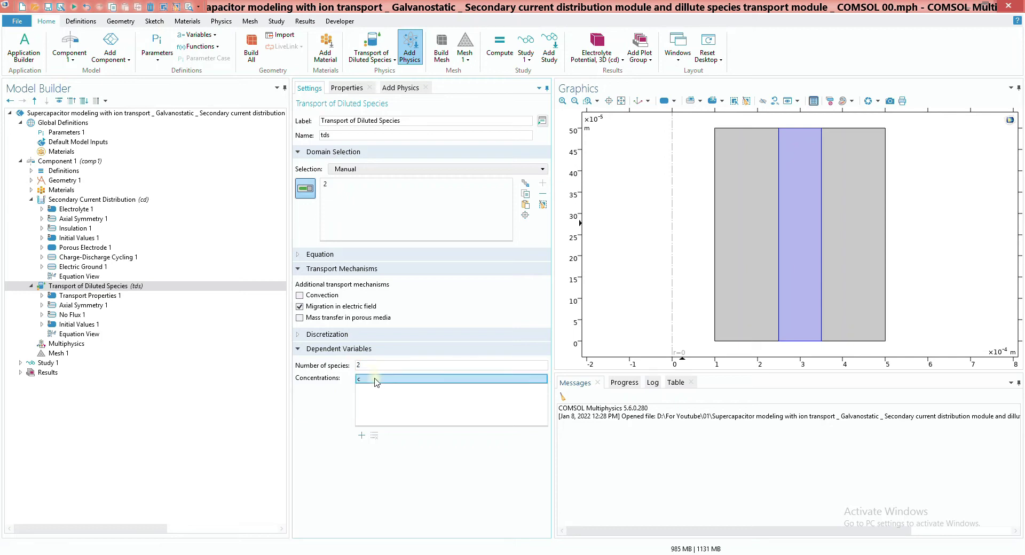
{"action": "left_click", "coordinate": [371, 379]}
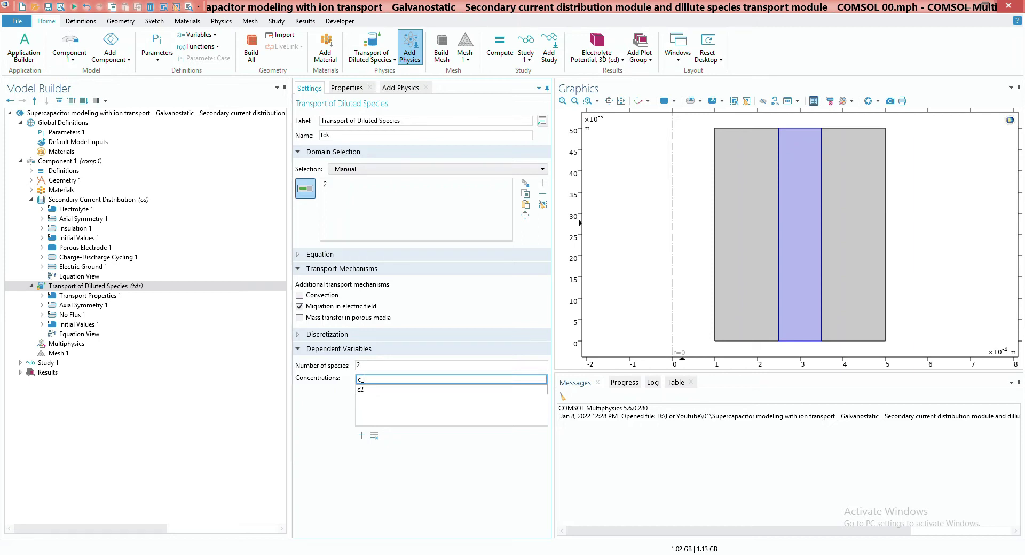
{"action": "type", "text": "c_TEA"}
{"action": "left_click", "coordinate": [375, 390]}
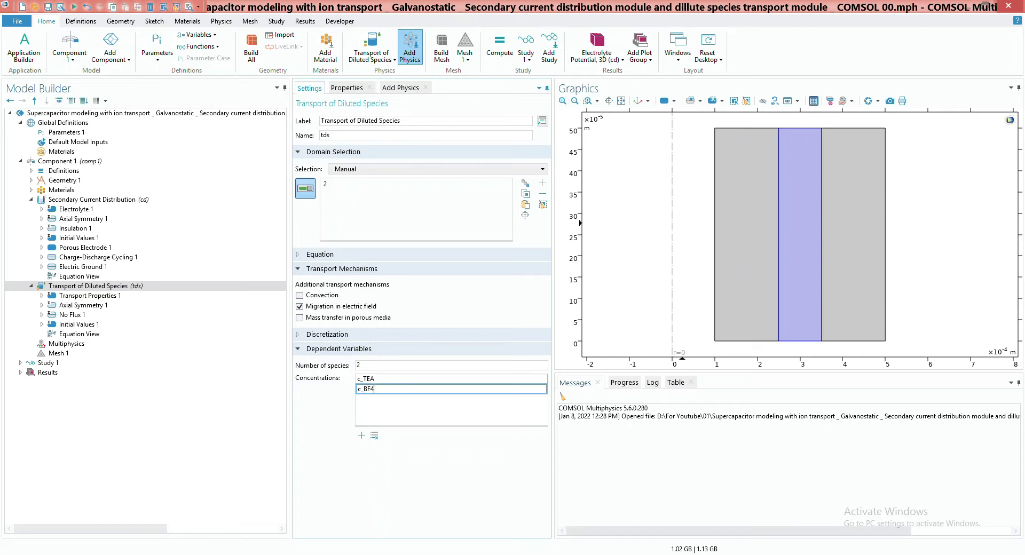
{"action": "left_click", "coordinate": [441, 470]}
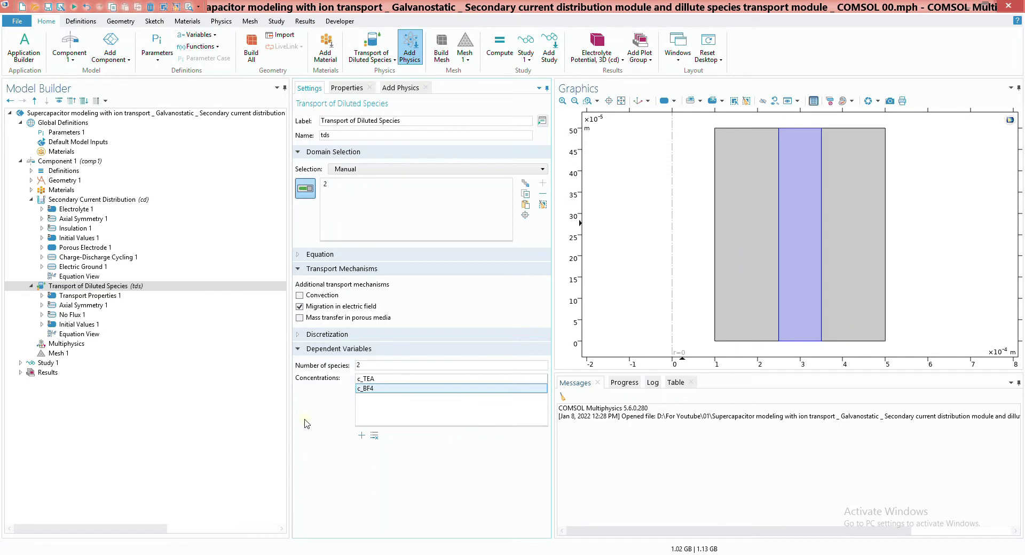
{"action": "left_click", "coordinate": [409, 88]}
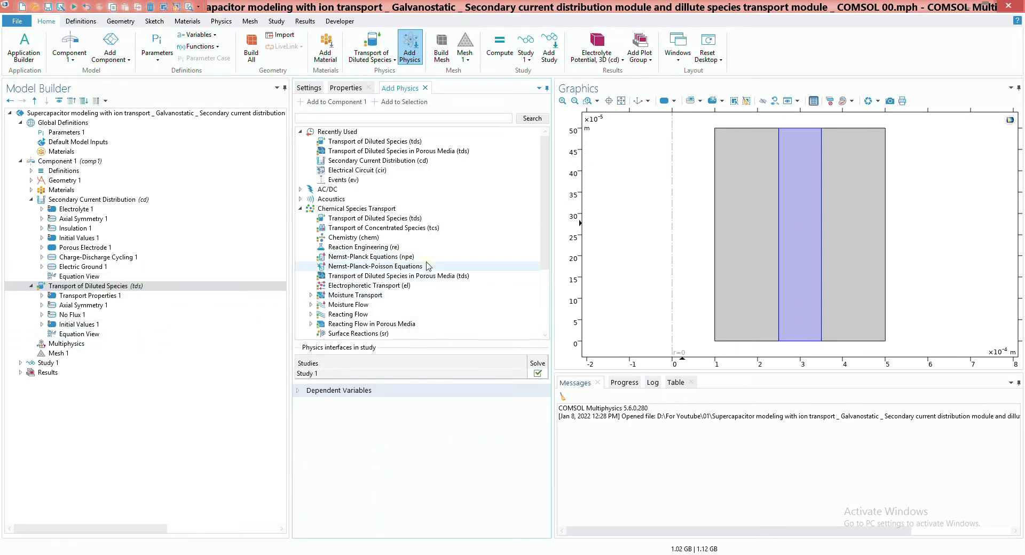
Step: Add Transport of Diluted Species in Porous Media on domains 1 and 3, with convection off
{"action": "scroll", "coordinate": [347, 243], "scroll_direction": "down", "scroll_amount": 2}
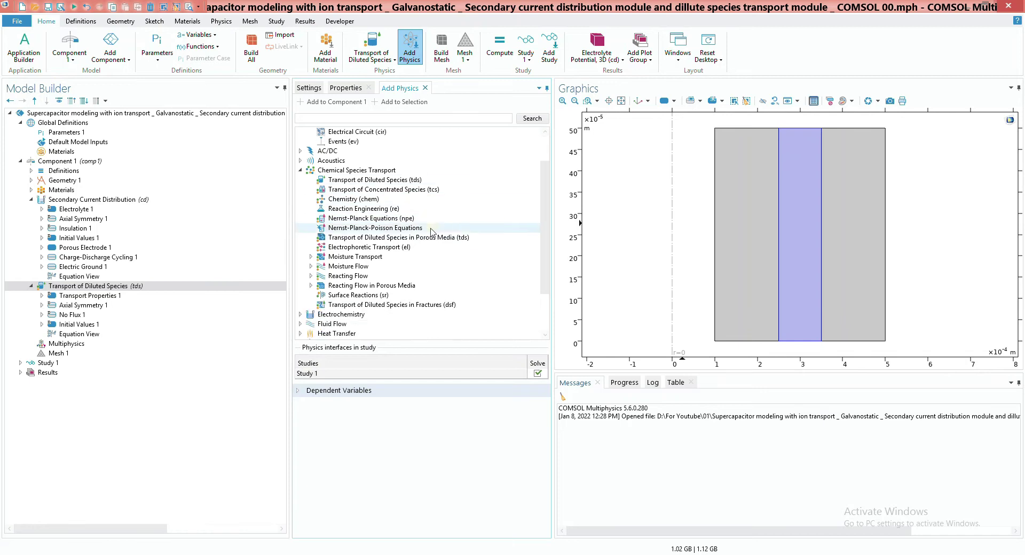
{"action": "left_click", "coordinate": [350, 241]}
{"action": "double_click", "coordinate": [353, 238]}
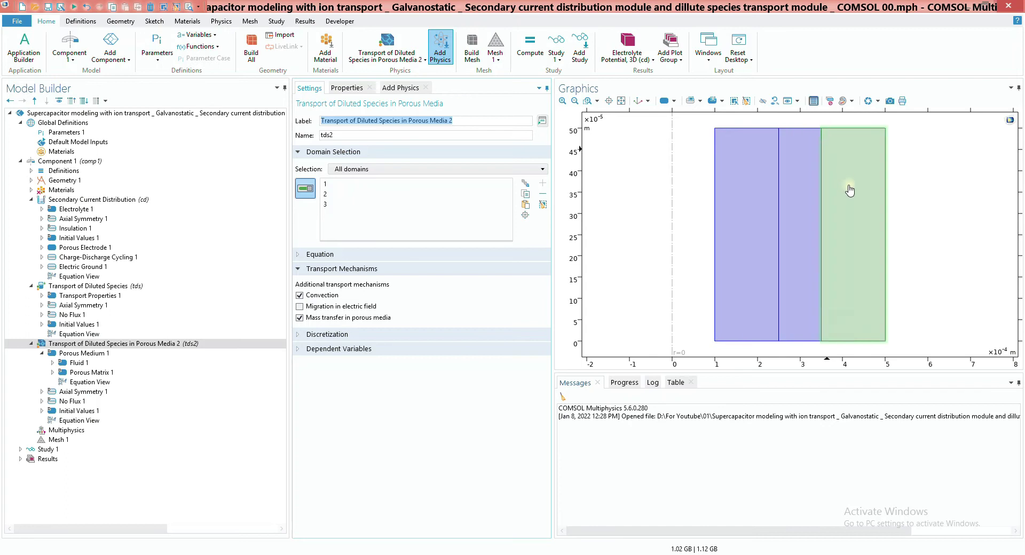
{"action": "left_click", "coordinate": [806, 164]}
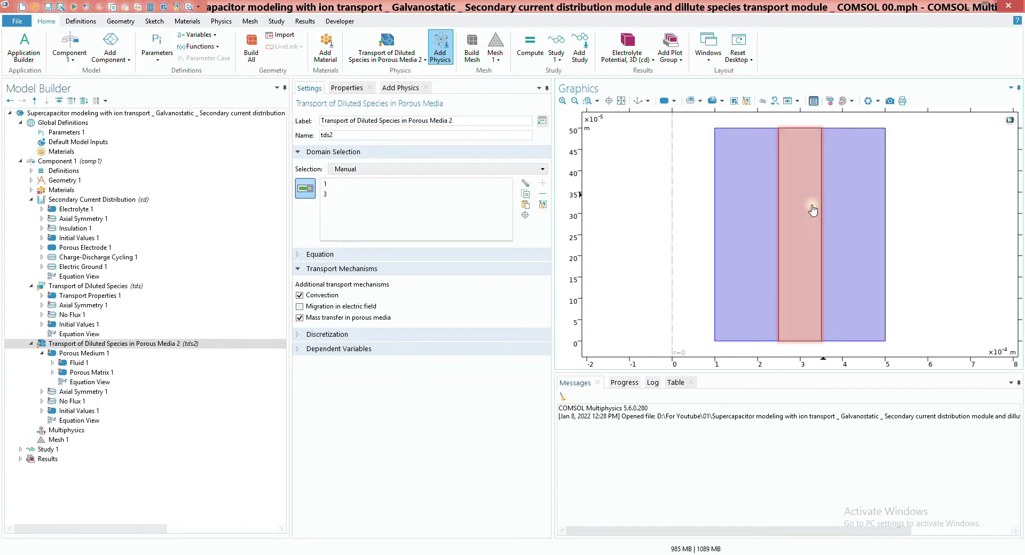
{"action": "left_click", "coordinate": [318, 296]}
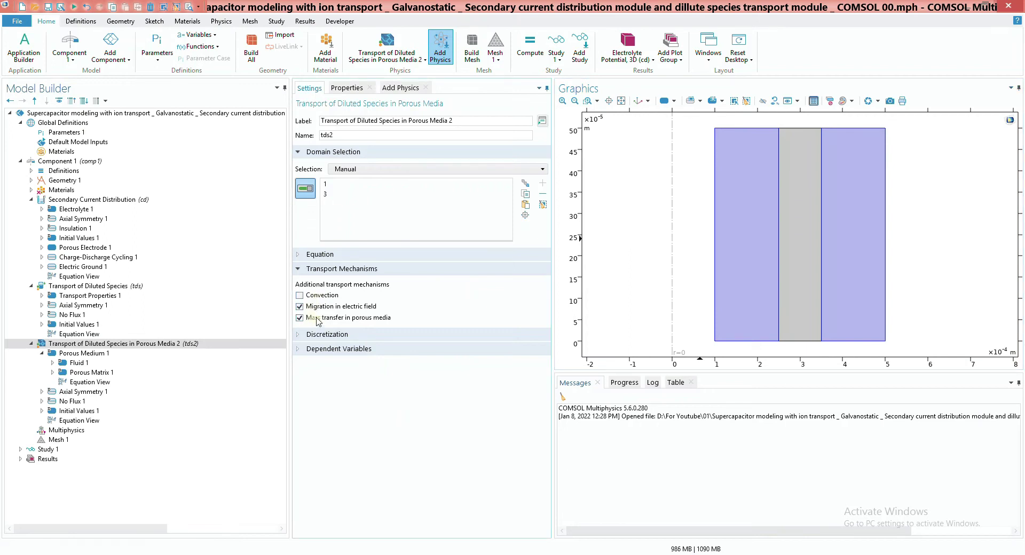
Step: Set two porous species, resolving a duplicate variable-name error against the first interface's species
{"action": "left_click", "coordinate": [328, 349]}
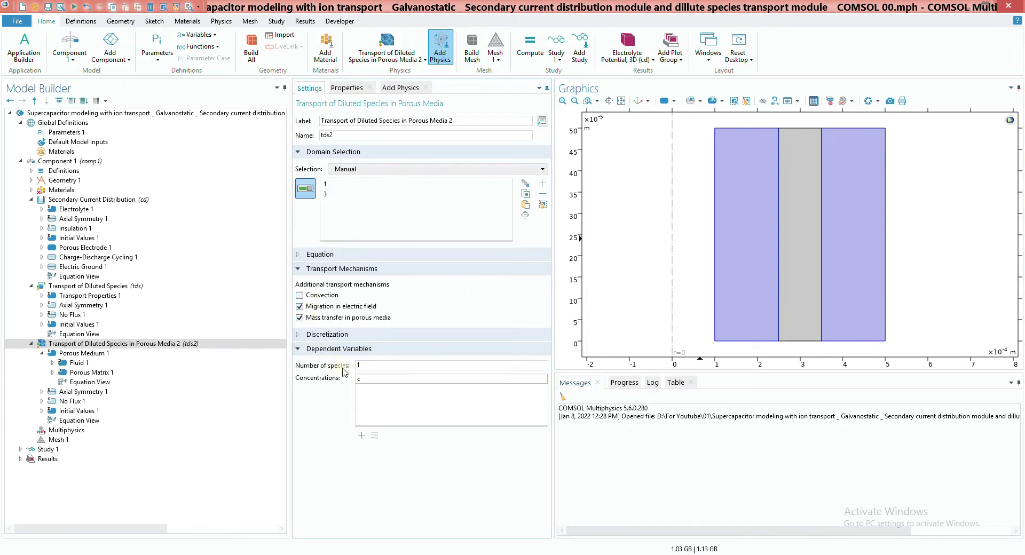
{"action": "type", "text": "2"}
{"action": "left_click", "coordinate": [366, 380]}
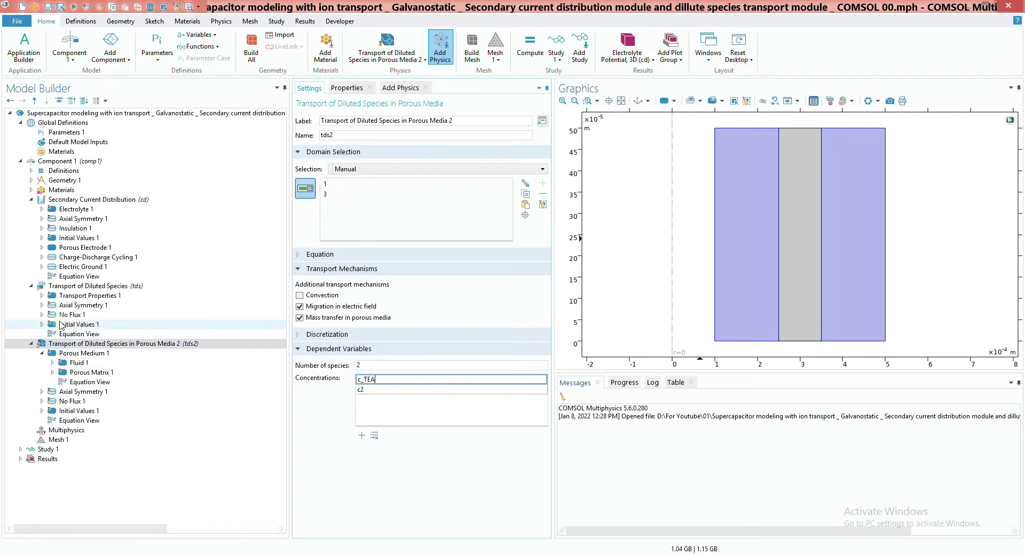
{"action": "left_click", "coordinate": [93, 286]}
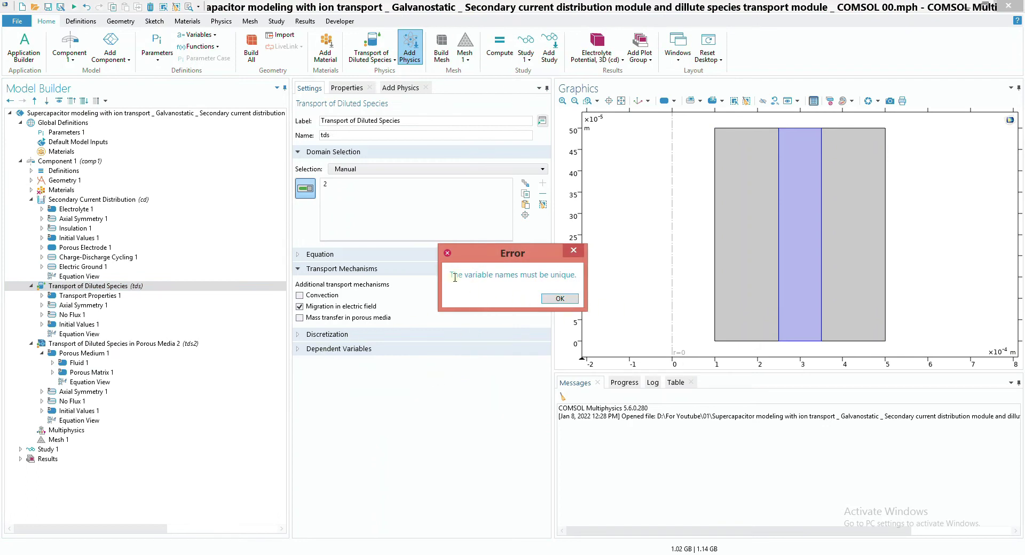
{"action": "left_click", "coordinate": [560, 298]}
{"action": "left_click", "coordinate": [400, 350]}
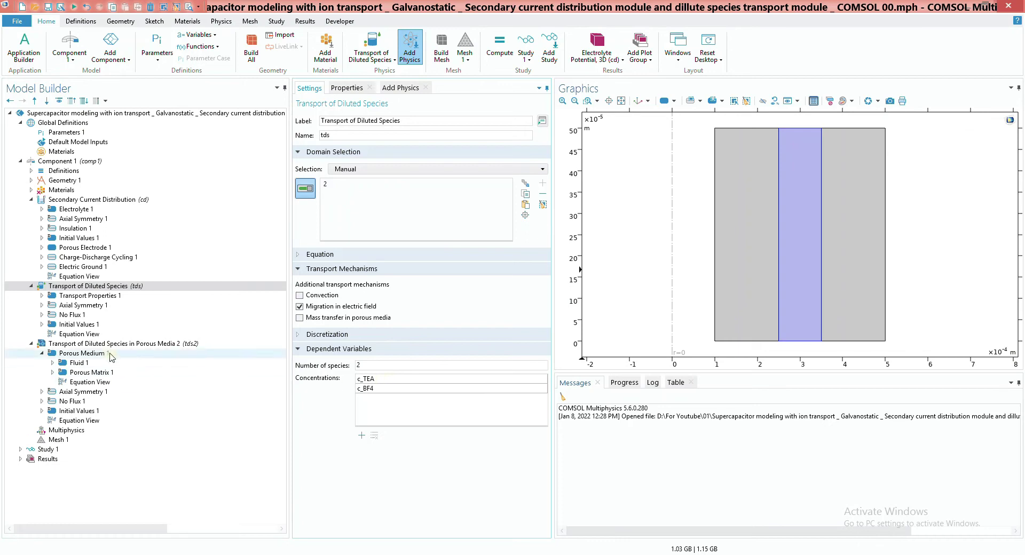
{"action": "left_click", "coordinate": [123, 344]}
Step: Name the porous-media species c_TEAp and c_BF4p
{"action": "left_click", "coordinate": [339, 349]}
{"action": "left_click", "coordinate": [370, 379]}
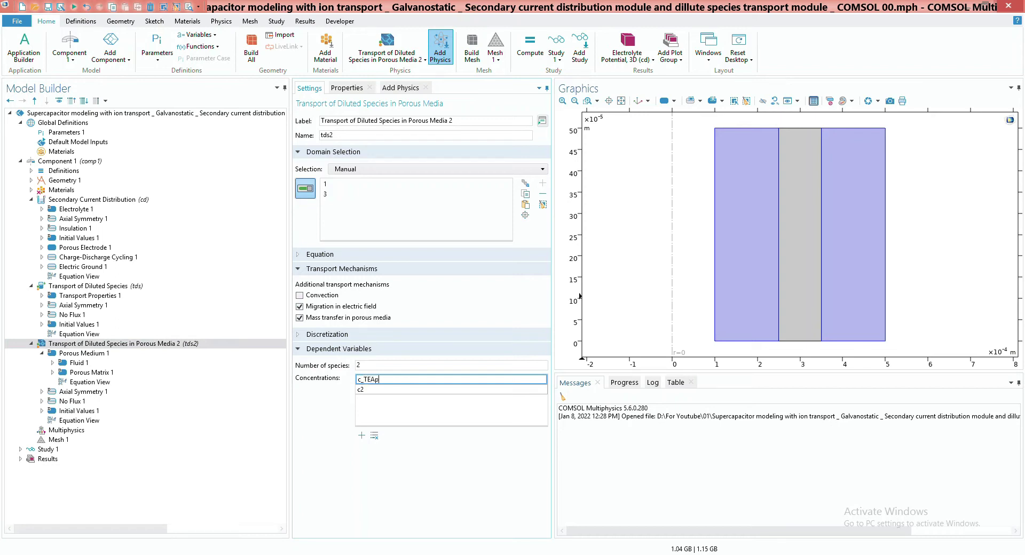
{"action": "left_click", "coordinate": [379, 390]}
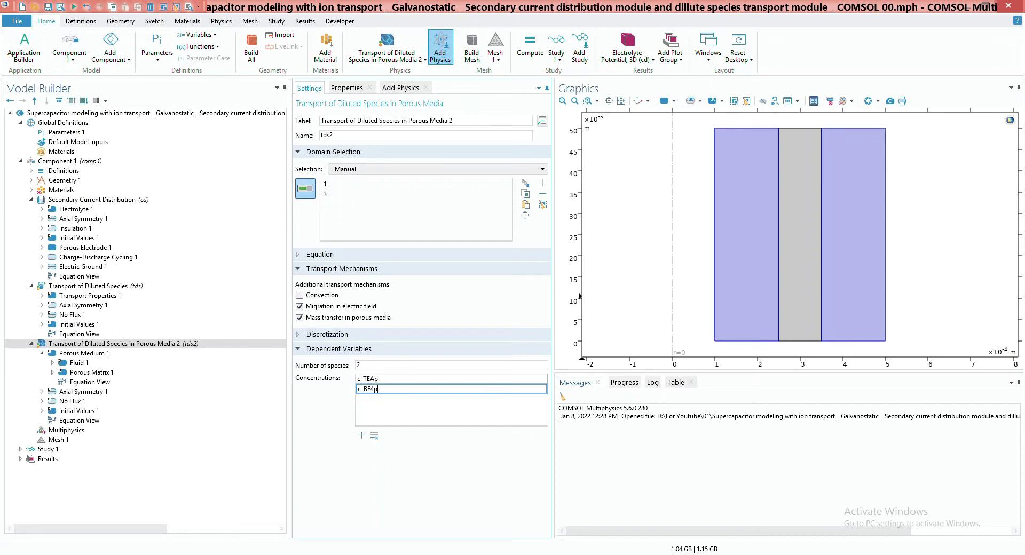
{"action": "left_click", "coordinate": [447, 523]}
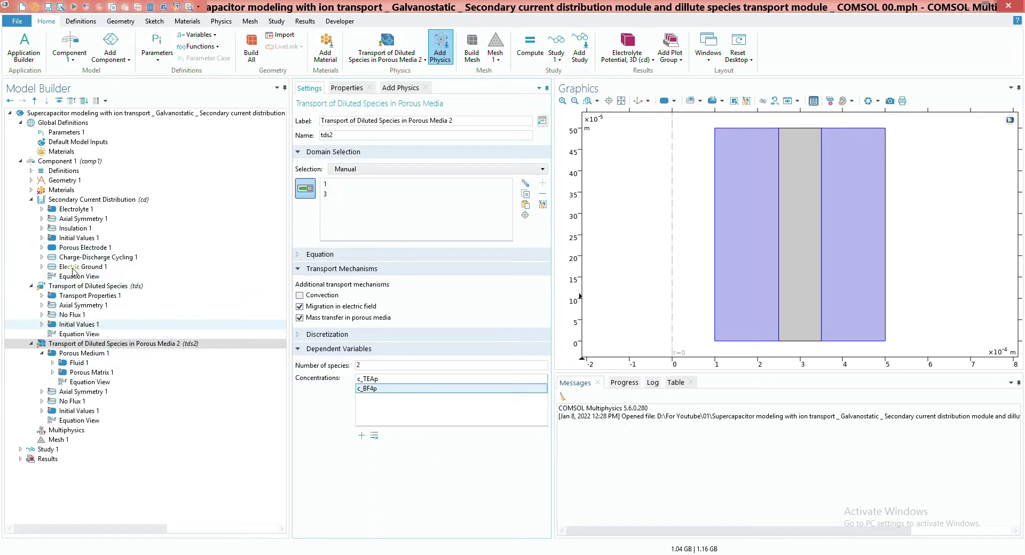
{"action": "left_click", "coordinate": [32, 191]}
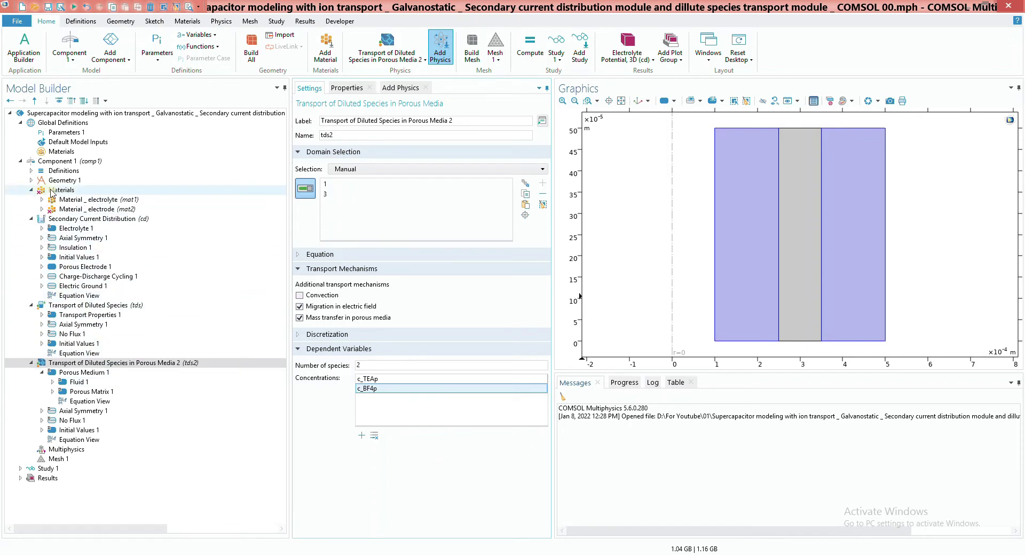
Step: Set the electrode material's porosity epsilon to 0.25
{"action": "left_click", "coordinate": [64, 200]}
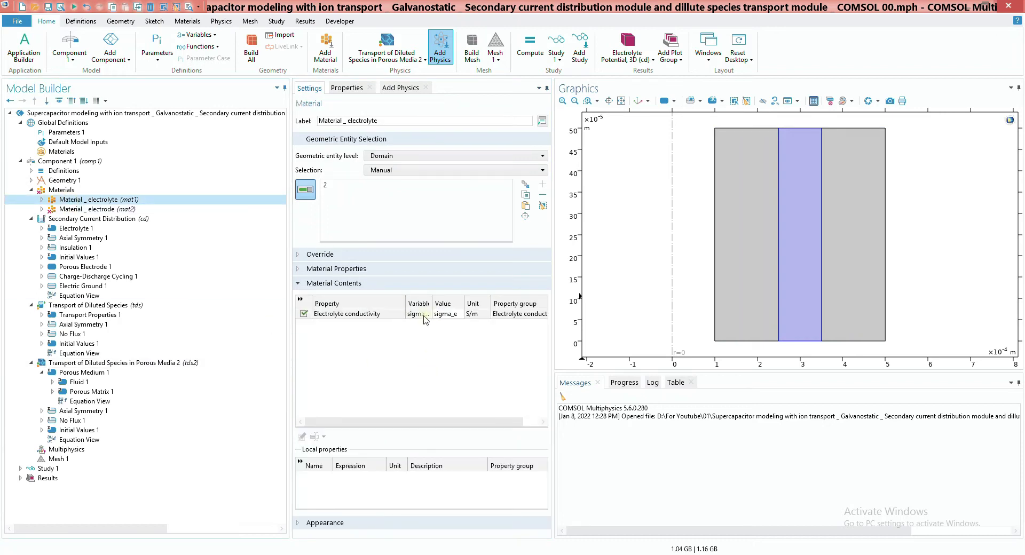
{"action": "left_click", "coordinate": [42, 210]}
{"action": "left_click", "coordinate": [66, 211]}
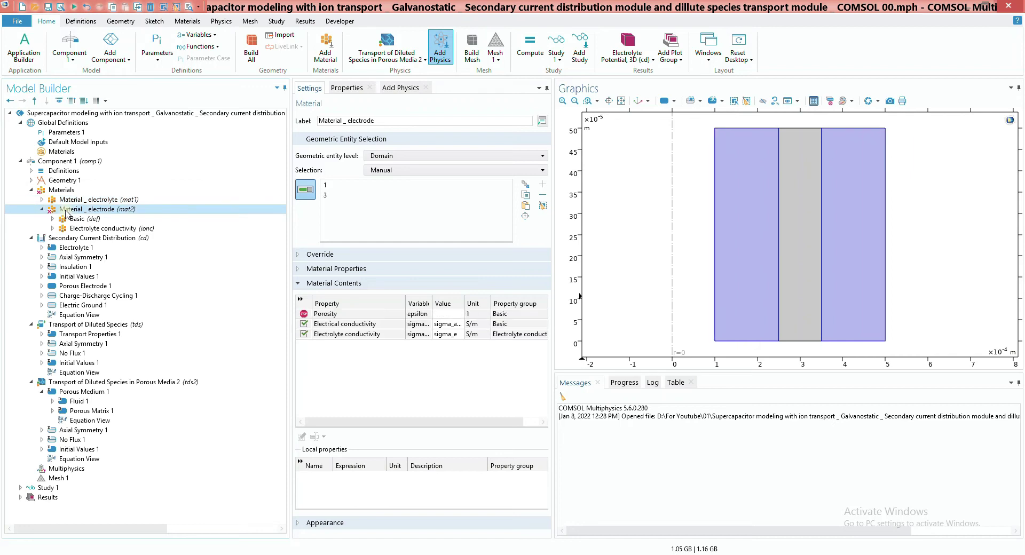
{"action": "left_click", "coordinate": [442, 315]}
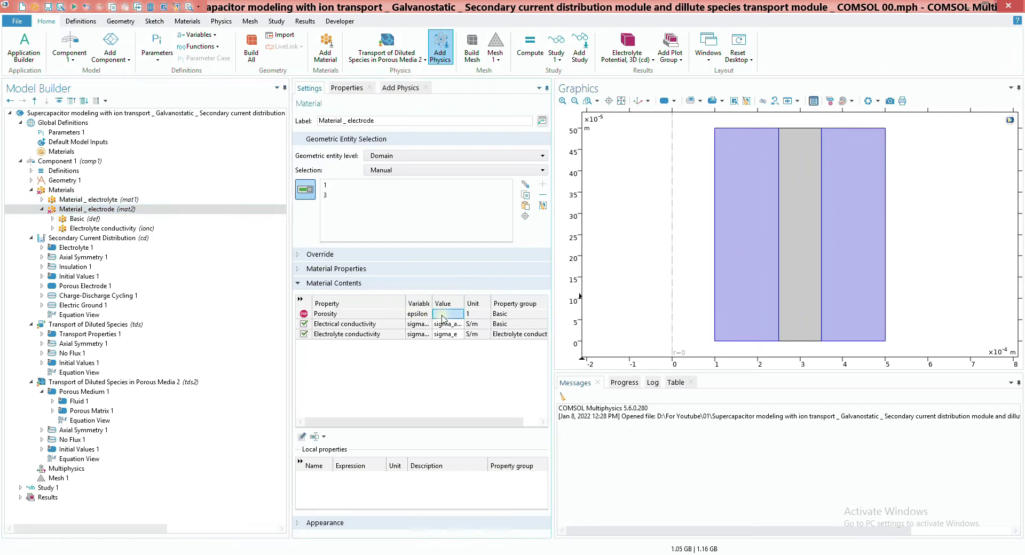
{"action": "type", "text": "0.25"}
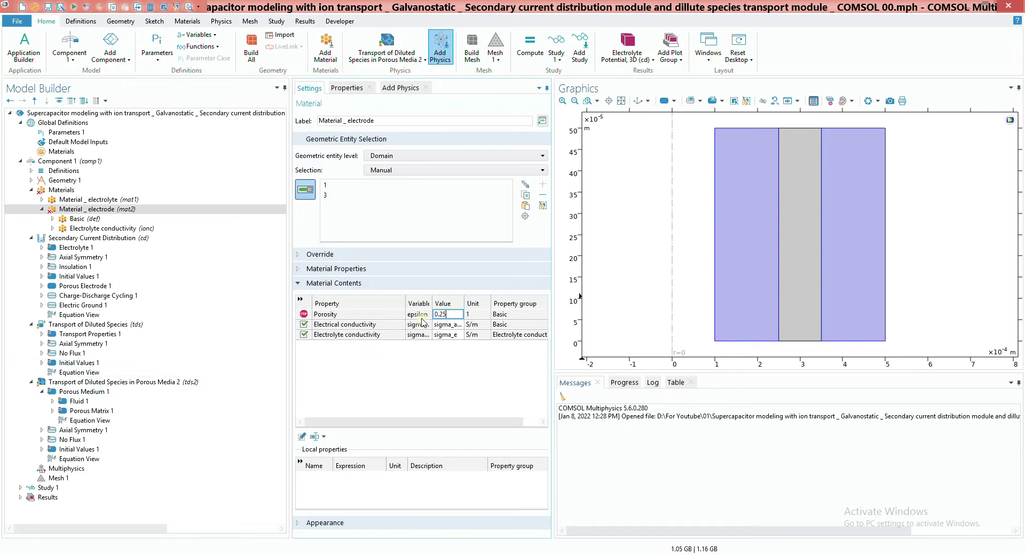
{"action": "left_click", "coordinate": [133, 325]}
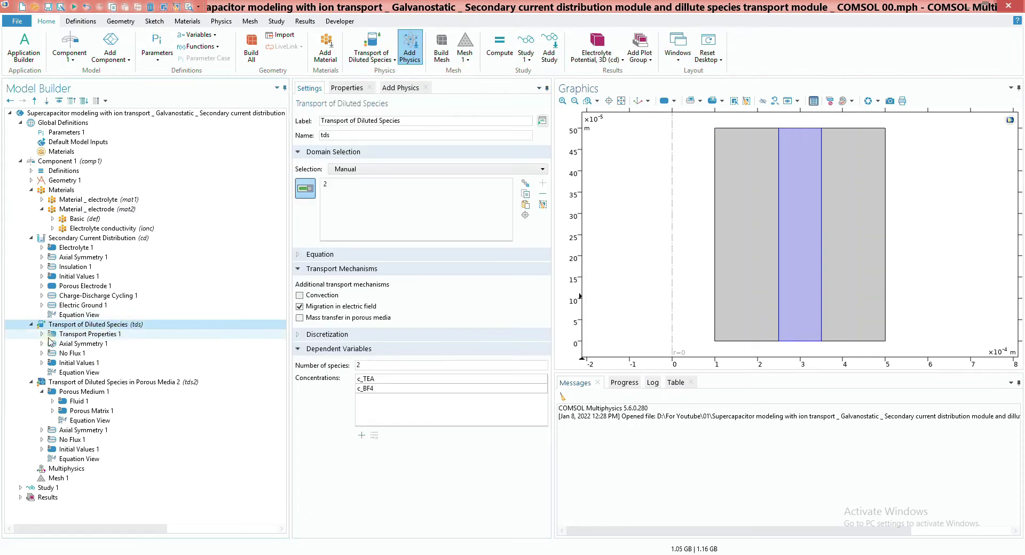
Step: Copy the parameter rows D_TEA through z_BF4 from the 02.mph model
{"action": "left_click", "coordinate": [80, 334]}
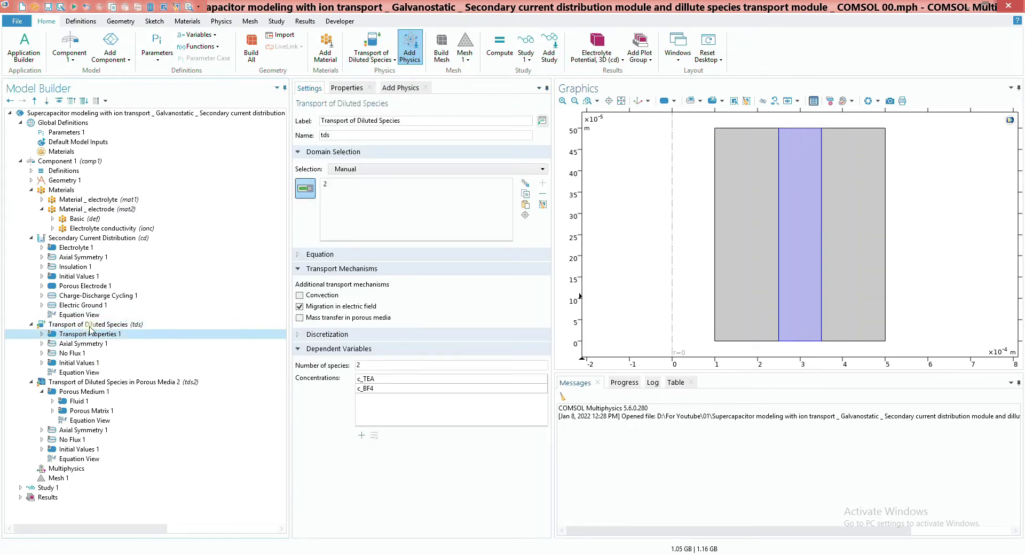
{"action": "scroll", "coordinate": [427, 302], "scroll_direction": "down", "scroll_amount": 3}
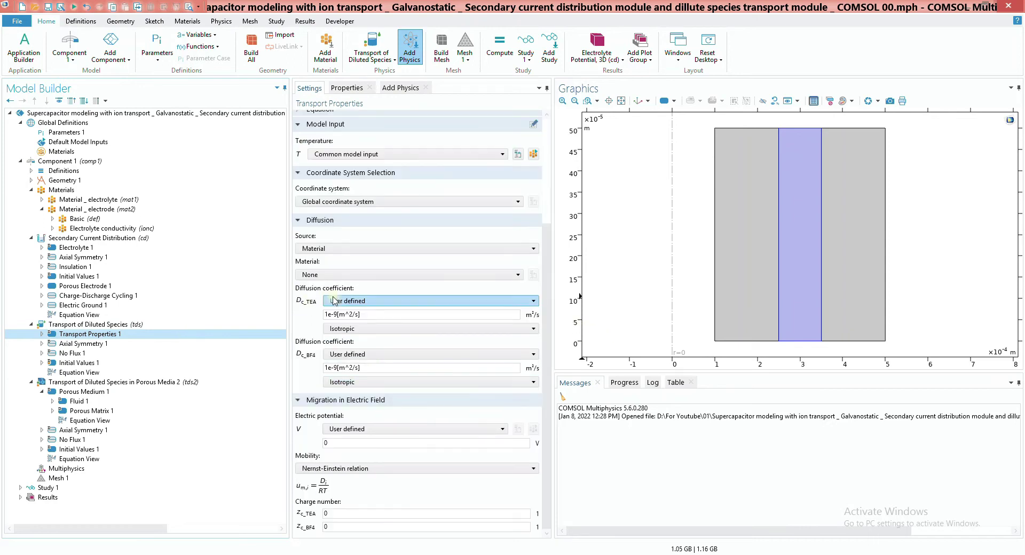
{"action": "double_click", "coordinate": [350, 317]}
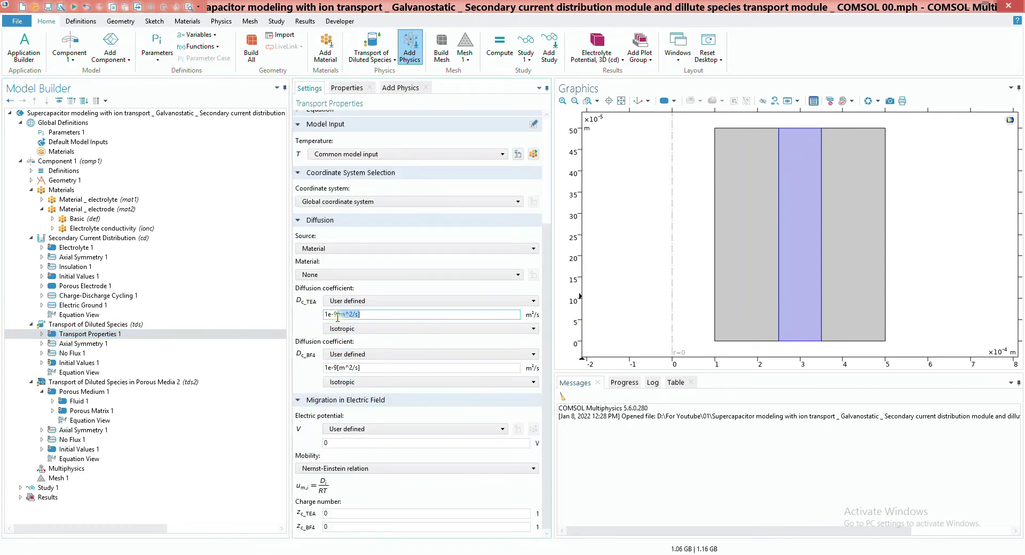
{"action": "left_click", "coordinate": [87, 133]}
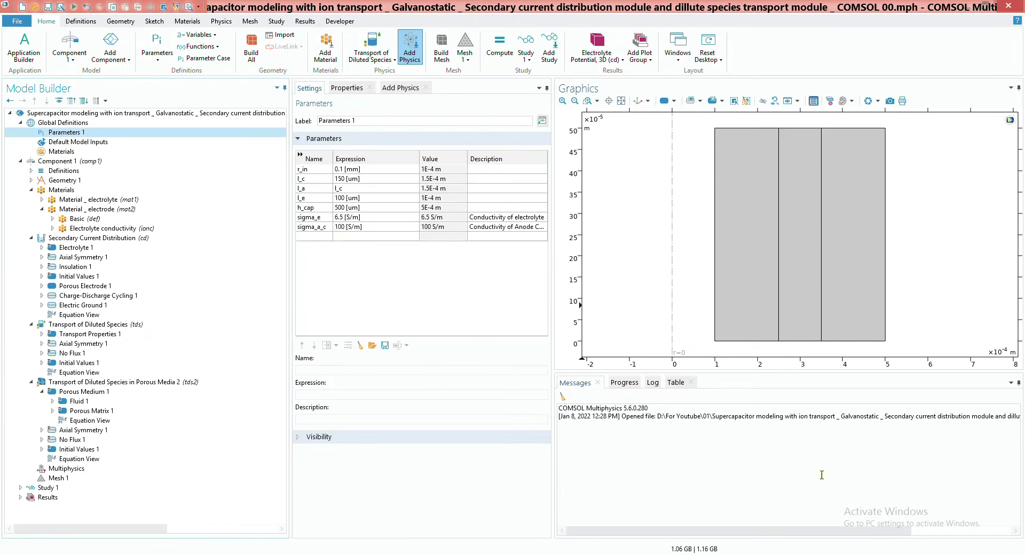
{"action": "left_click", "coordinate": [708, 553]}
{"action": "left_click", "coordinate": [660, 514]}
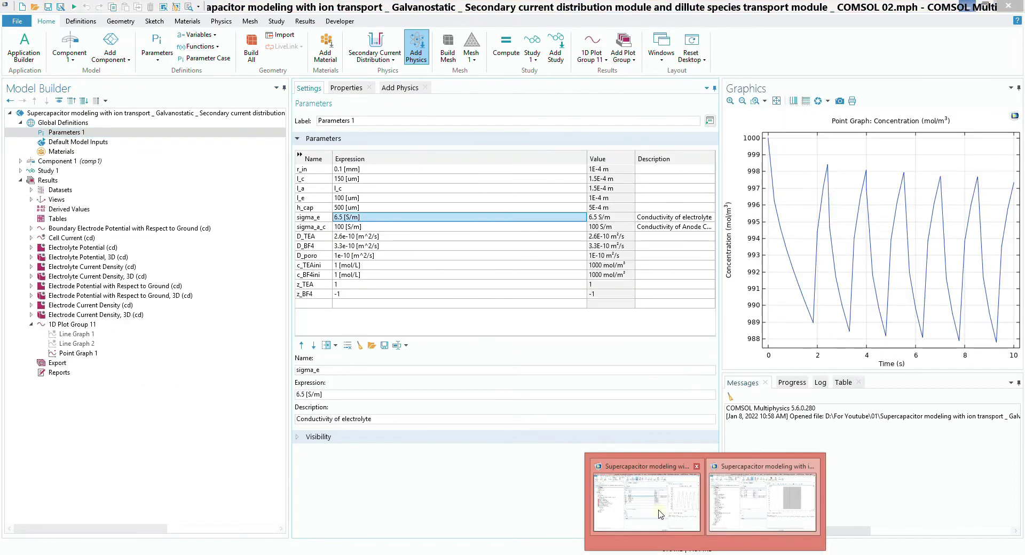
{"action": "left_click_drag", "start_coordinate": [342, 236], "coordinate": [438, 298]}
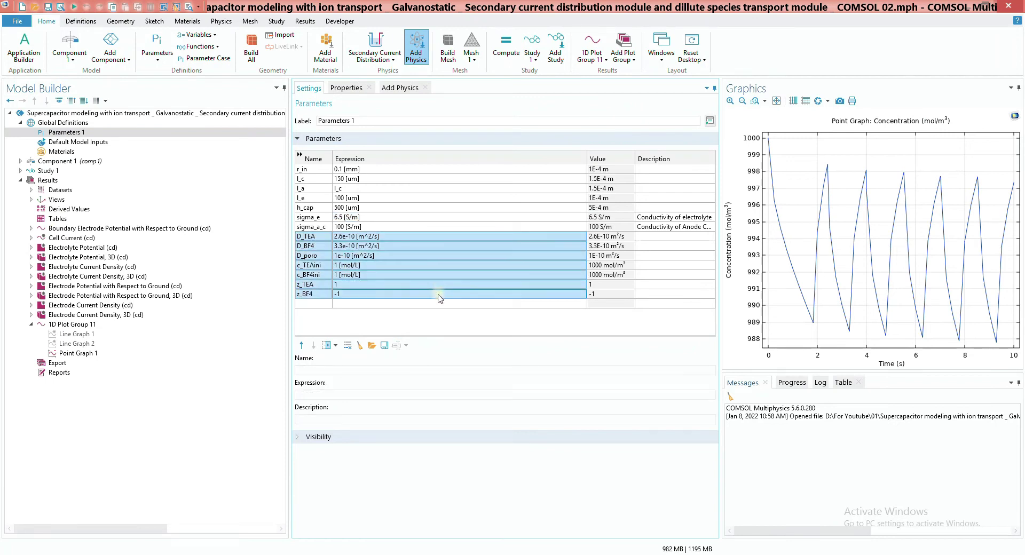
Step: Paste the rows below sigma_a_c in 00.mph's Parameters and check c_TEAini and D_poro
{"action": "left_click", "coordinate": [708, 554]}
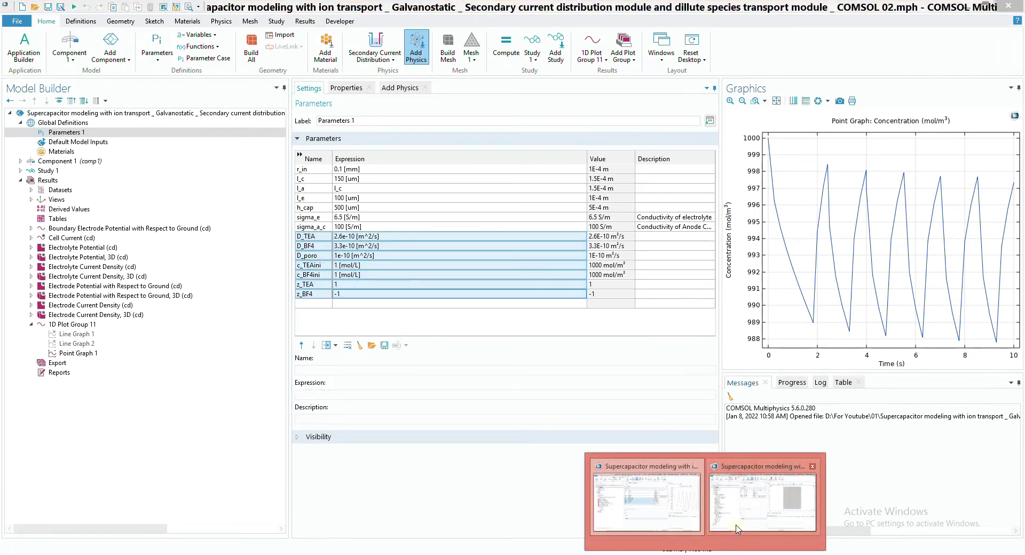
{"action": "left_click", "coordinate": [763, 497]}
{"action": "left_click", "coordinate": [314, 236]}
{"action": "type", "text": "D_TEA\t2.6e-10 [m^2/s] D_BF4\t3.3e-10 [m^2/s] D_poro\t1e-10 [m^2/s] c_TEAini\t1 [mol/L] c_BF4ini\t1 [mol/L] z_TEA\t1 z_BF4\t-1"}
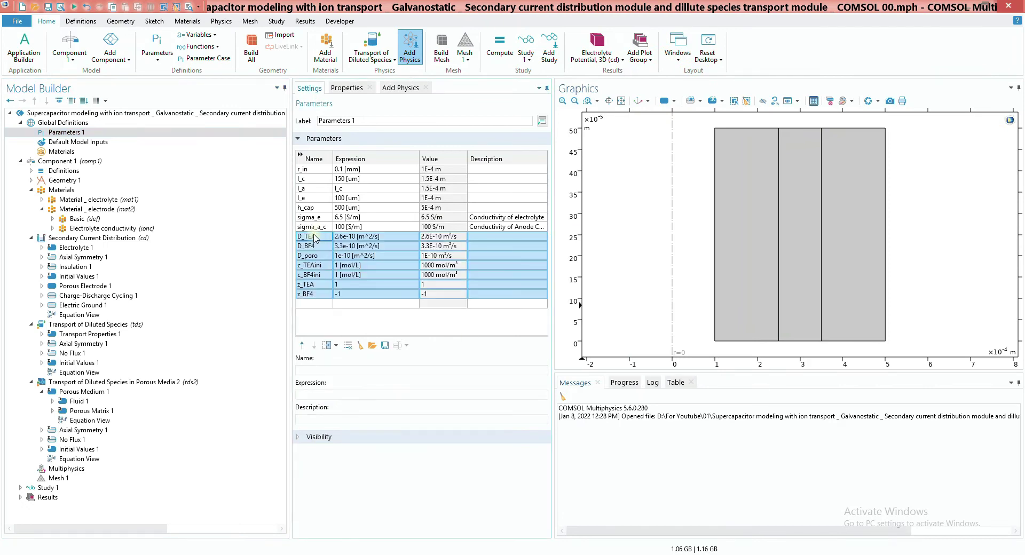
{"action": "left_click", "coordinate": [328, 265]}
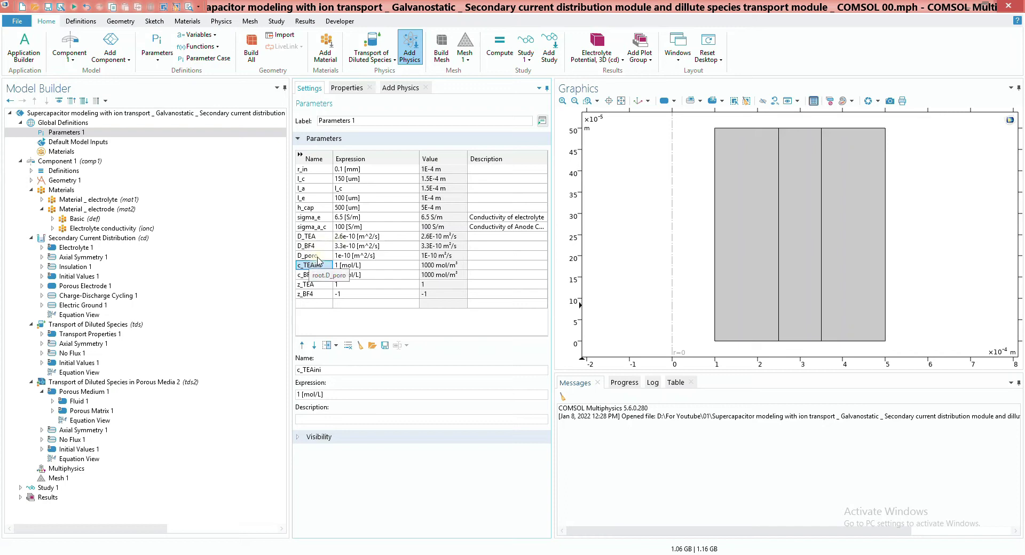
{"action": "left_click", "coordinate": [319, 257]}
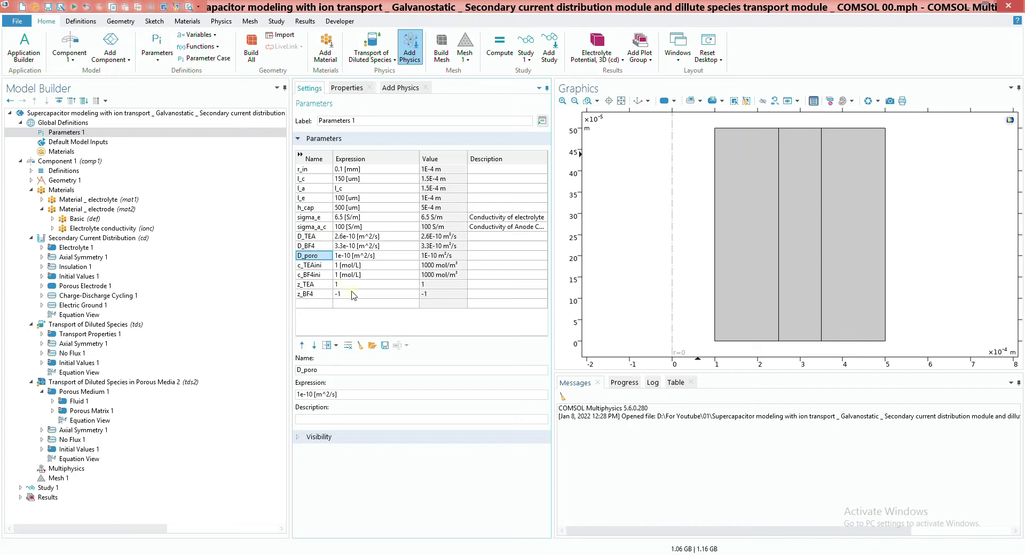
Step: In Transport Properties 1, use D_TEA and D_BF4 for diffusion and phil as the electric potential
{"action": "left_click", "coordinate": [117, 335]}
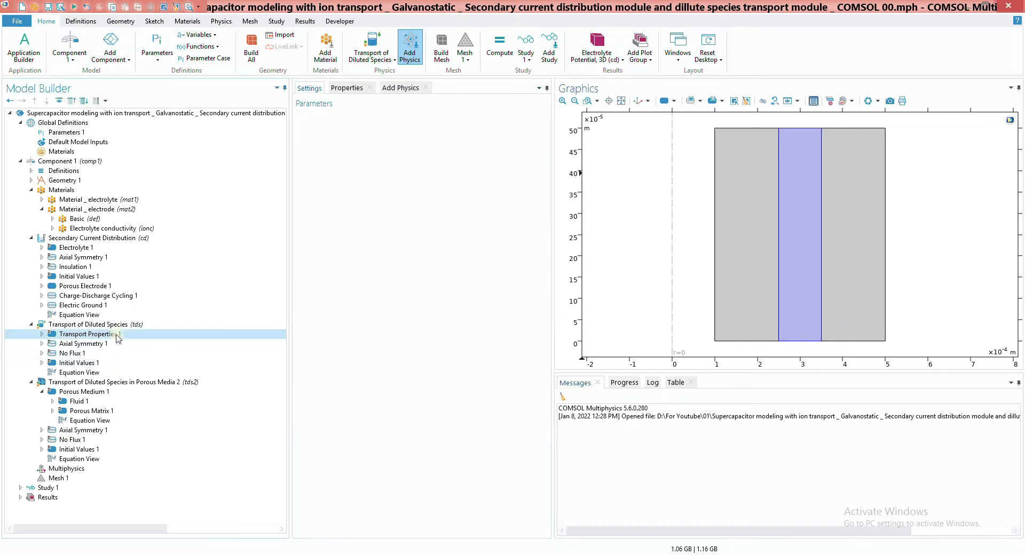
{"action": "left_click_drag", "start_coordinate": [369, 313], "coordinate": [298, 317]}
{"action": "type", "text": "D_T"}
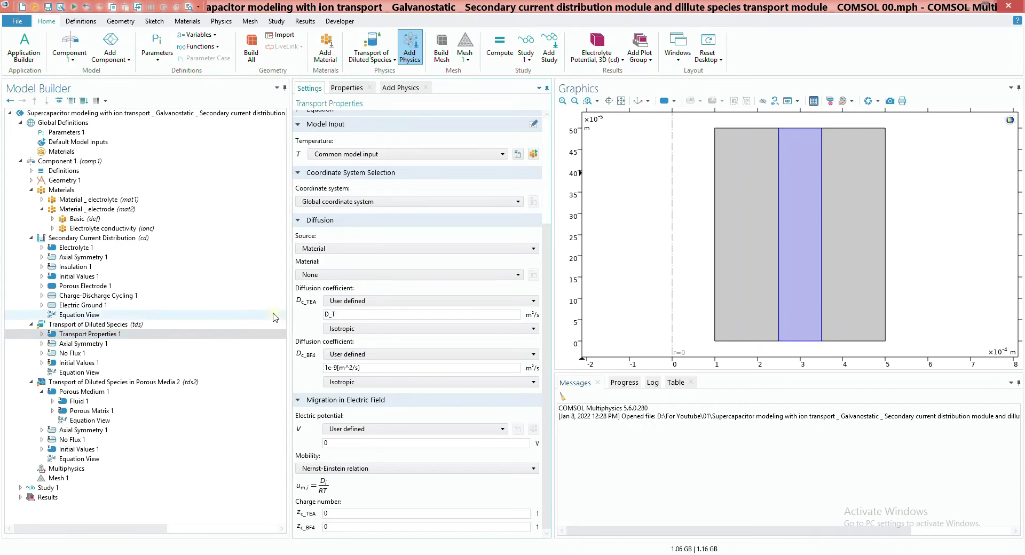
{"action": "key", "text": "Tab"}
{"action": "key", "text": "Tab"}
{"action": "key", "text": "Tab"}
{"action": "type", "text": "D"}
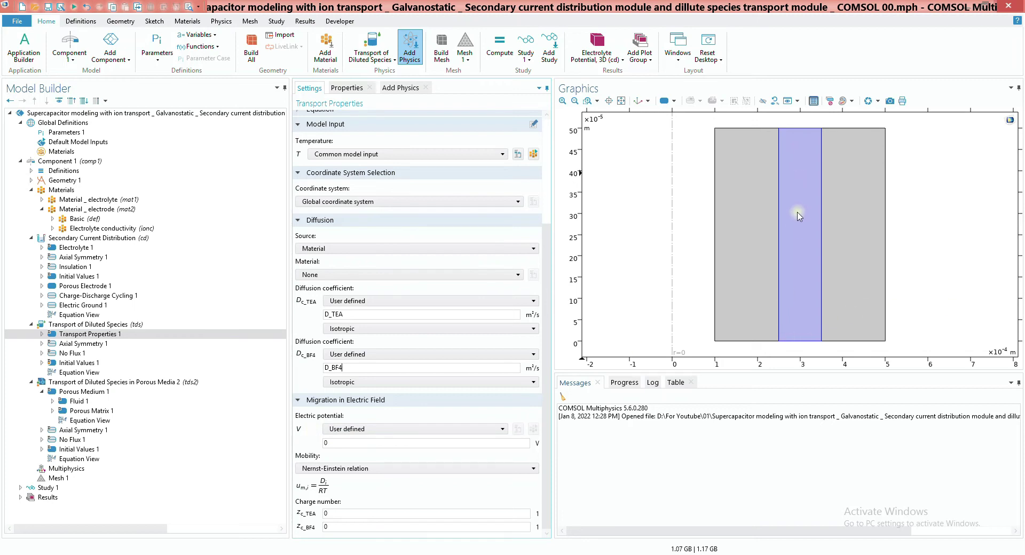
{"action": "left_click", "coordinate": [340, 444]}
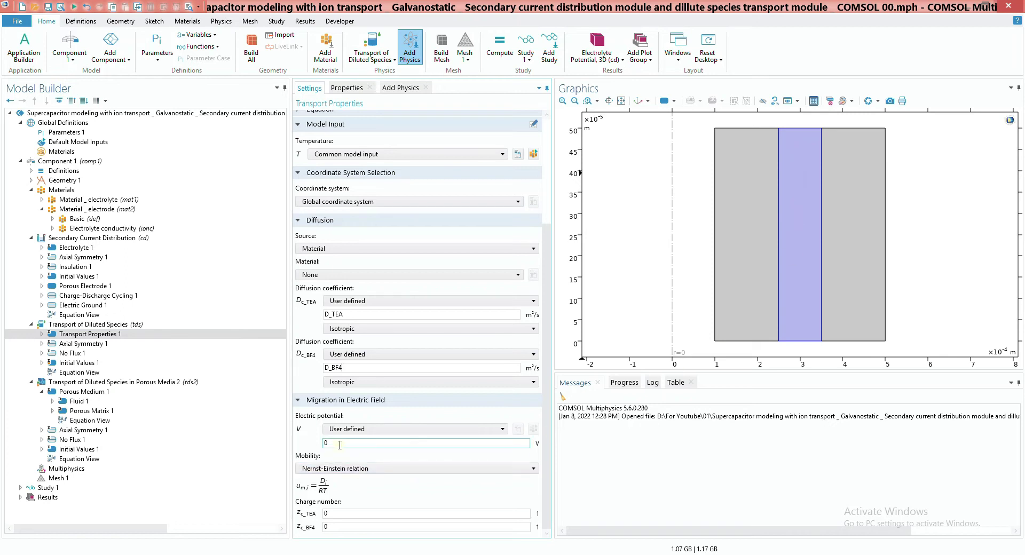
{"action": "double_click", "coordinate": [324, 443]}
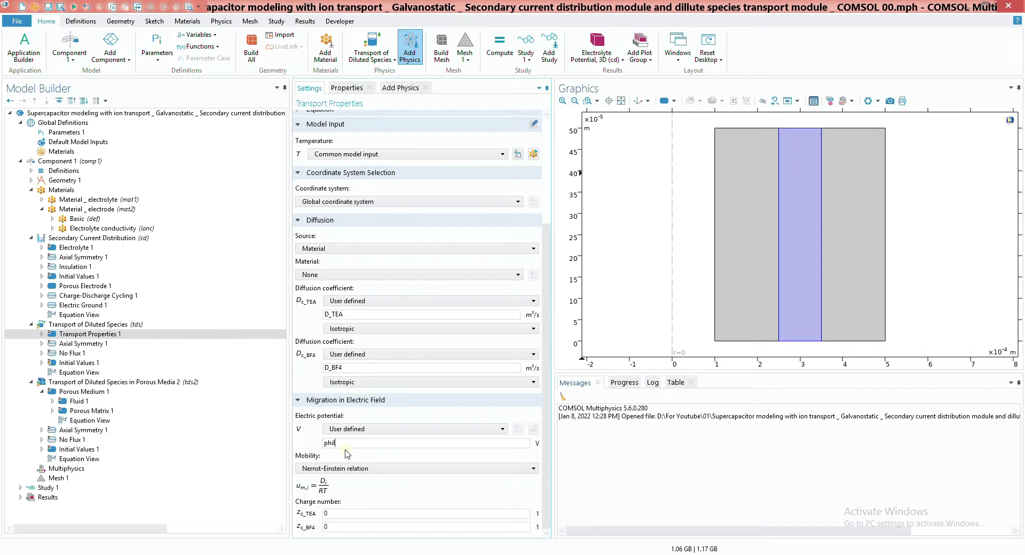
{"action": "left_click", "coordinate": [102, 238]}
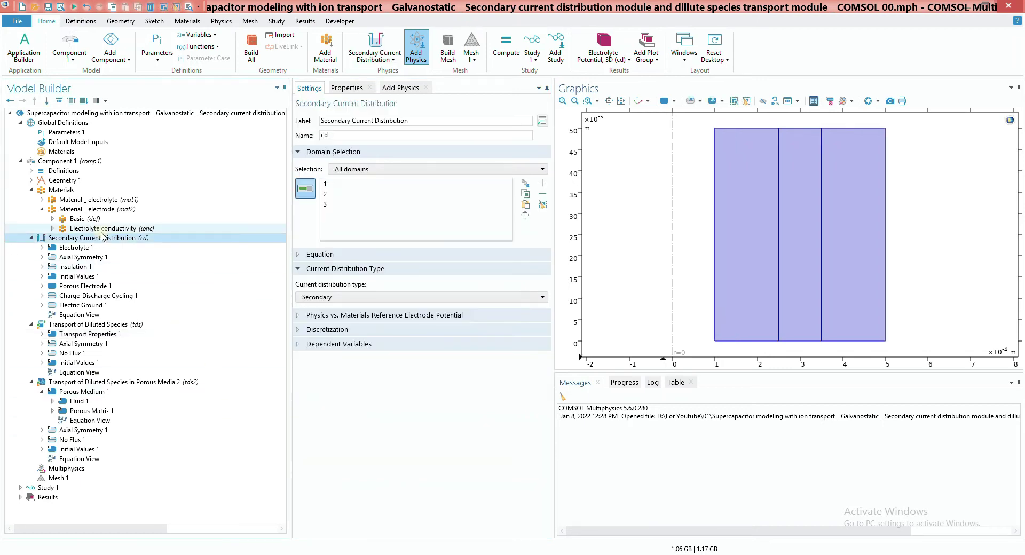
Step: Read the Secondary Current Distribution potential names phil and phis, then return to Transport Properties 1
{"action": "left_click", "coordinate": [341, 344]}
{"action": "left_click_drag", "start_coordinate": [384, 361], "coordinate": [350, 365]}
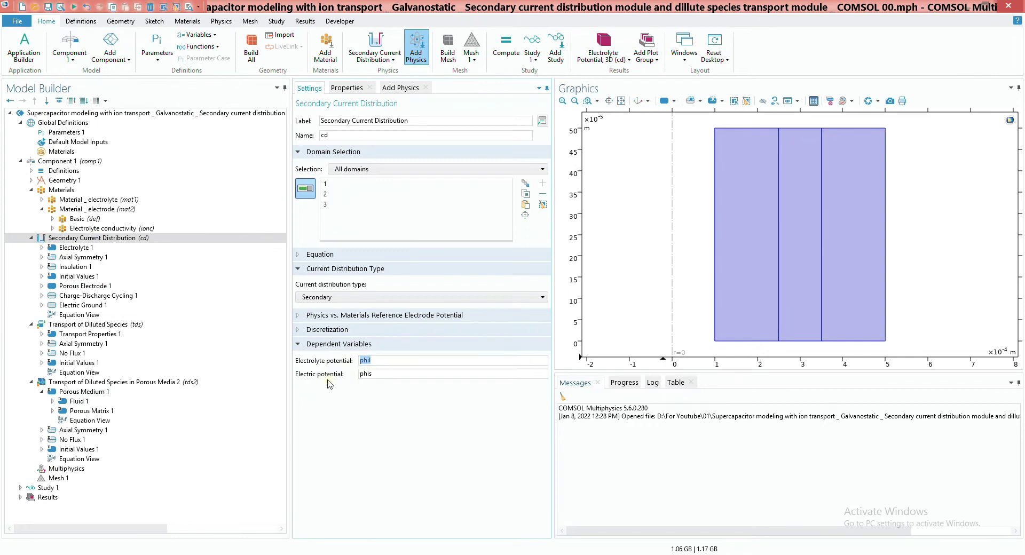
{"action": "double_click", "coordinate": [365, 374]}
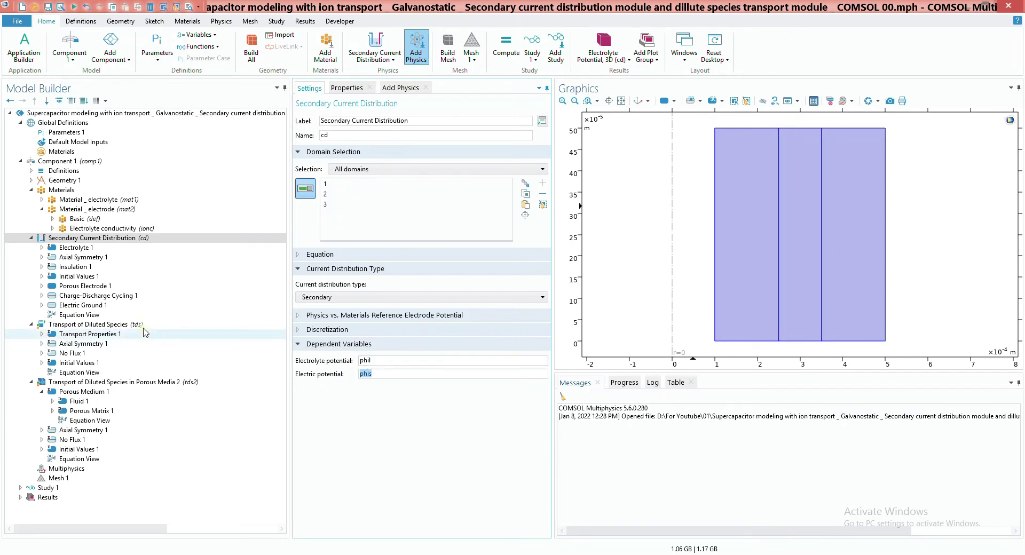
{"action": "left_click", "coordinate": [91, 325]}
{"action": "left_click", "coordinate": [118, 335]}
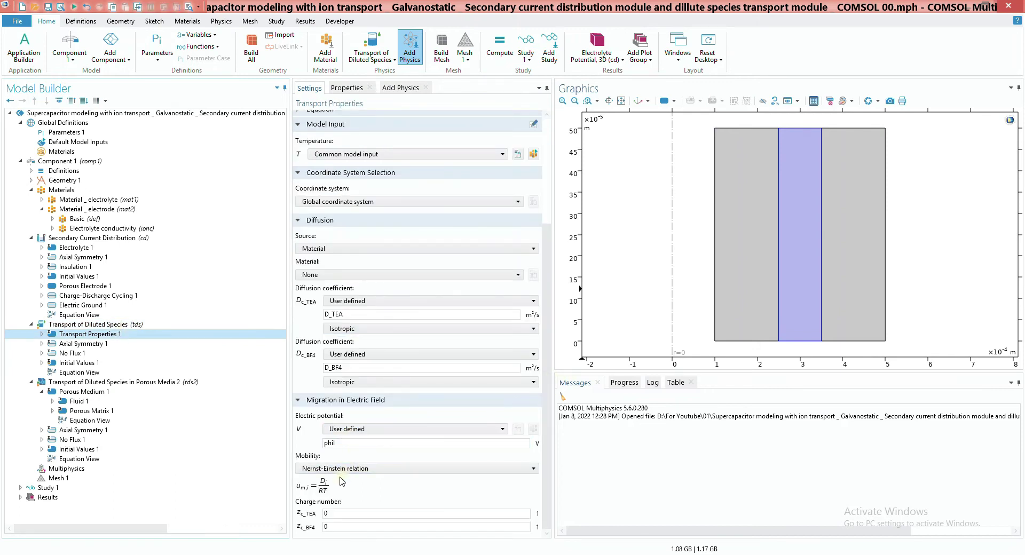
Step: Enter z_TEA and z_BF4 as the c_TEA and c_BF4 charge numbers
{"action": "double_click", "coordinate": [325, 514]}
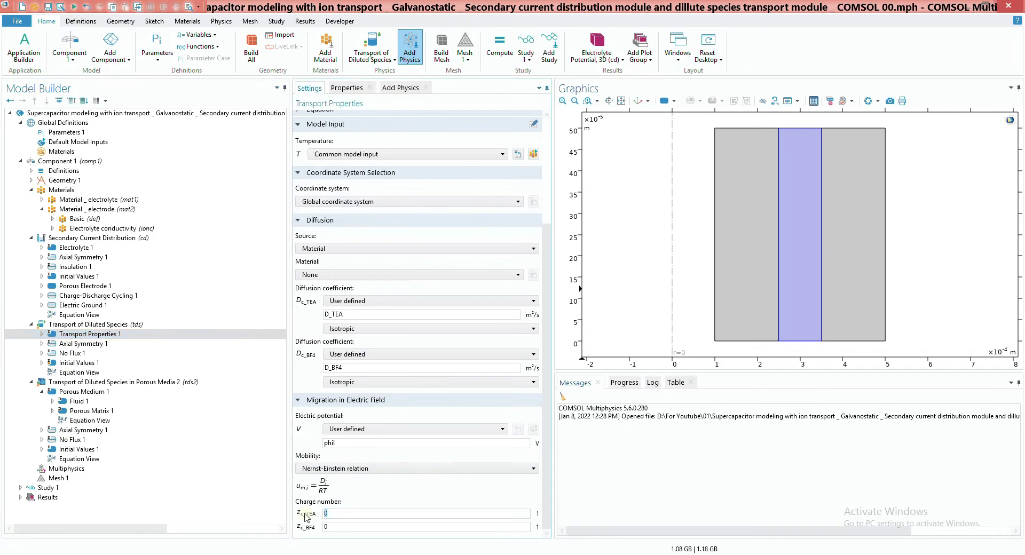
{"action": "type", "text": "z_TEA"}
{"action": "key", "text": "Tab"}
{"action": "left_click", "coordinate": [95, 363]}
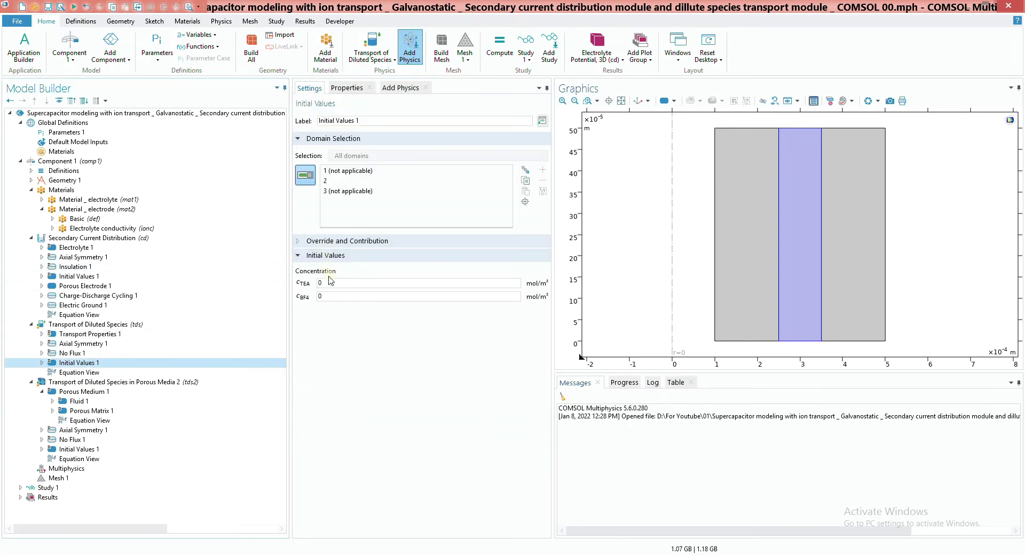
Step: Set initial concentrations to c_TEAini and c_BF4ini, then verify the phil potential in Transport Properties
{"action": "left_click", "coordinate": [59, 133]}
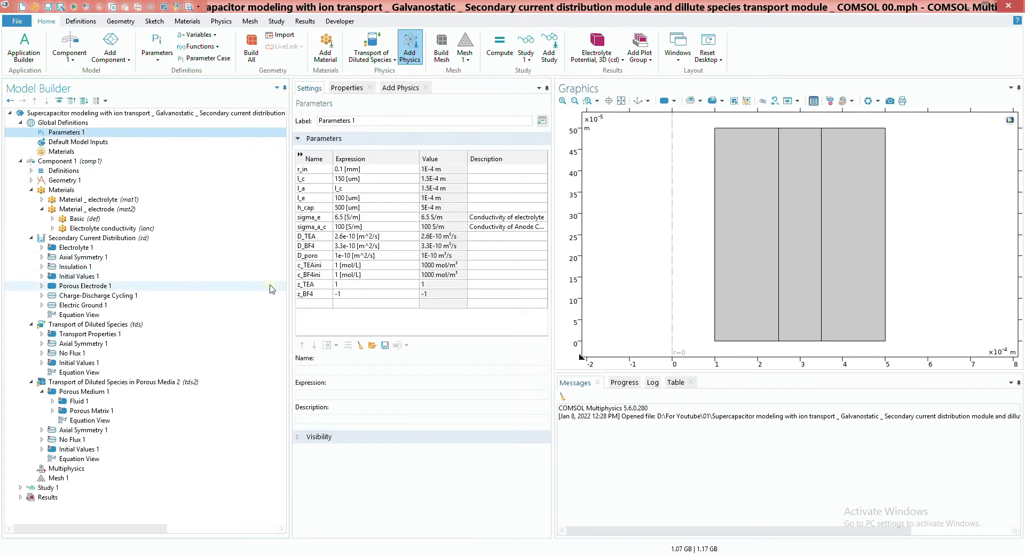
{"action": "left_click", "coordinate": [322, 265]}
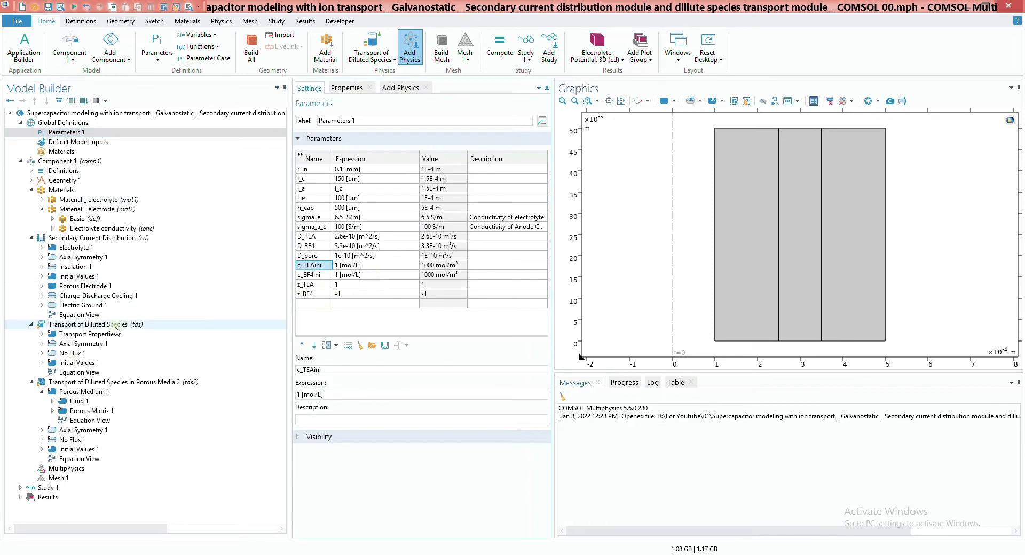
{"action": "left_click", "coordinate": [80, 363]}
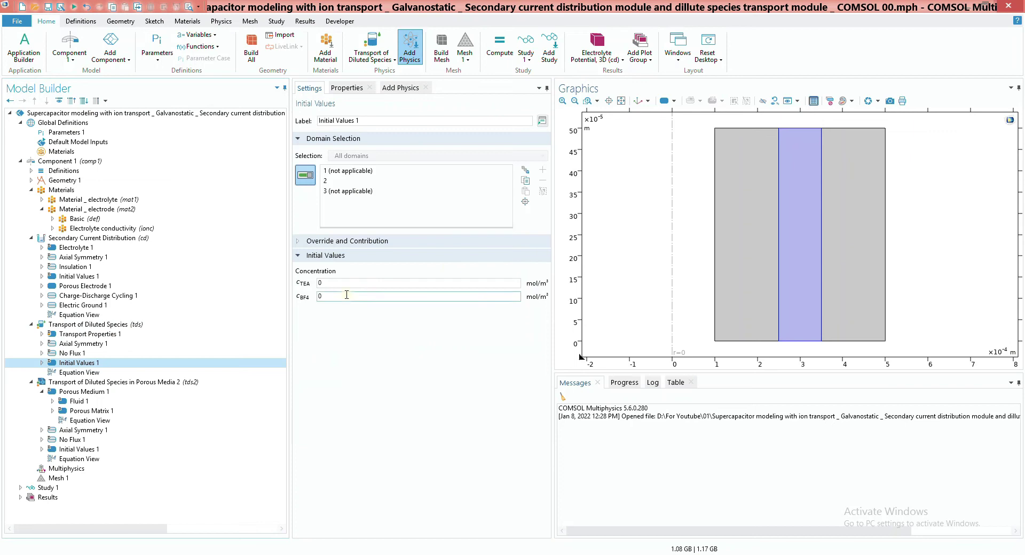
{"action": "double_click", "coordinate": [341, 283]}
{"action": "type", "text": "c_TEAini"}
{"action": "double_click", "coordinate": [332, 296]}
{"action": "type", "text": "c_TEAini"}
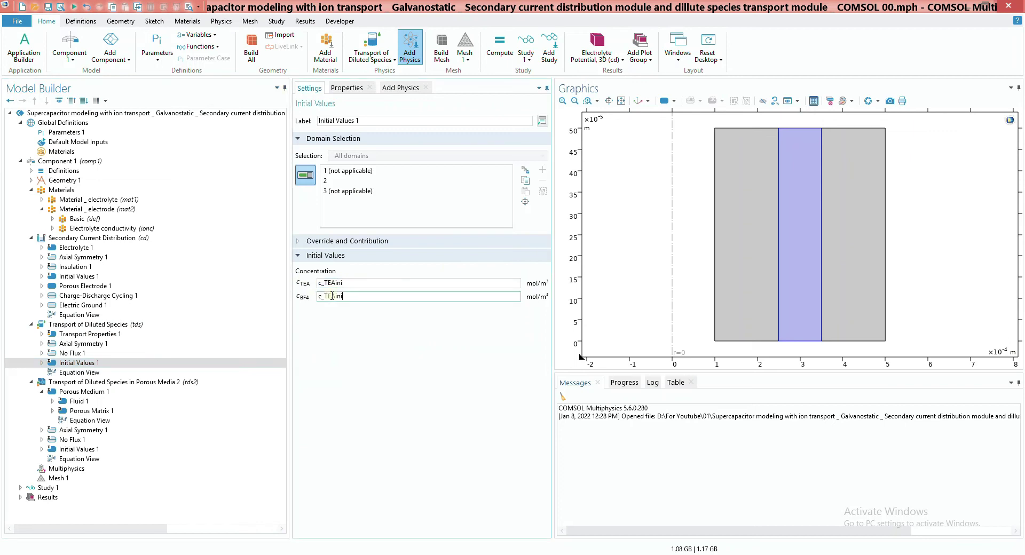
{"action": "left_click_drag", "start_coordinate": [336, 296], "coordinate": [326, 297]}
{"action": "type", "text": "BF4"}
{"action": "left_click", "coordinate": [306, 388]}
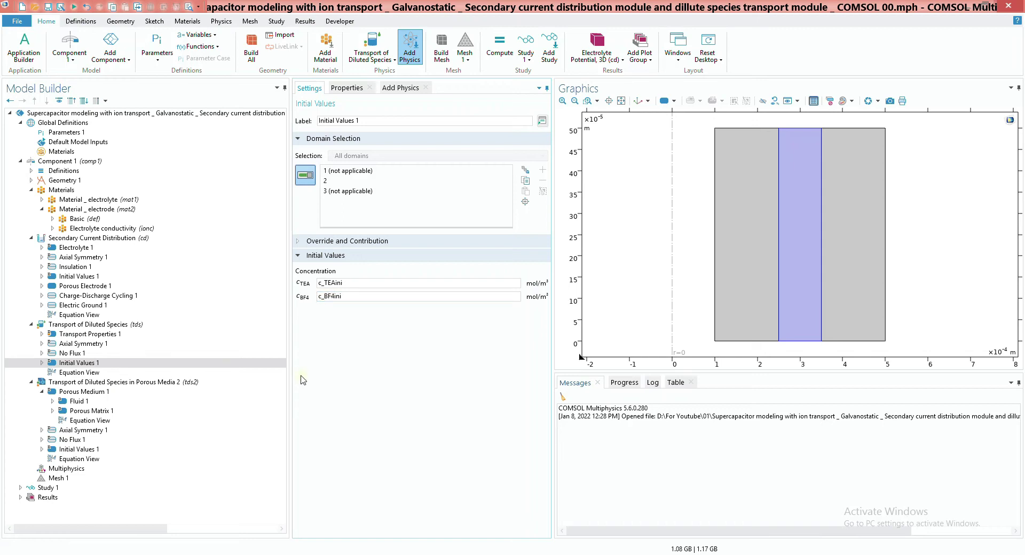
{"action": "left_click", "coordinate": [118, 334]}
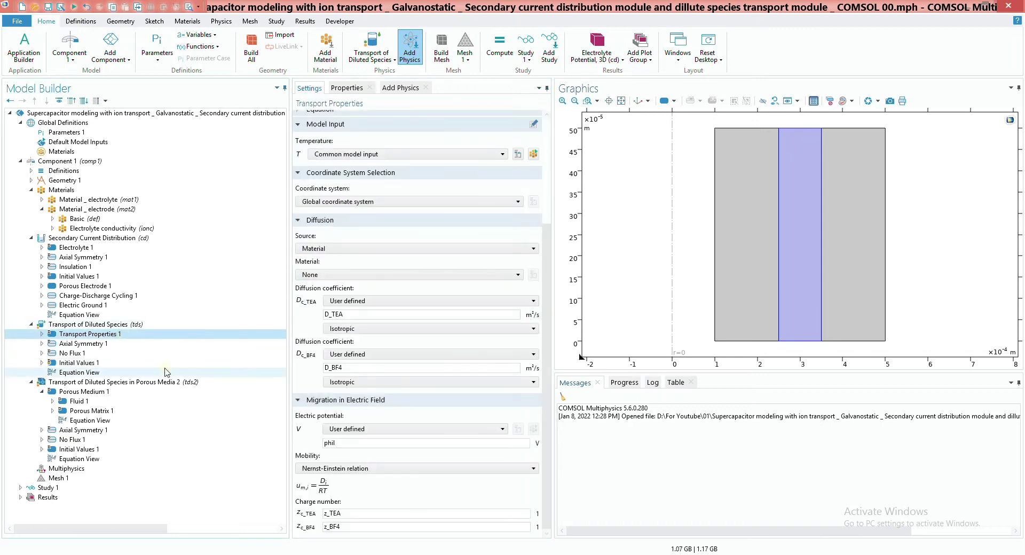
{"action": "left_click", "coordinate": [362, 444]}
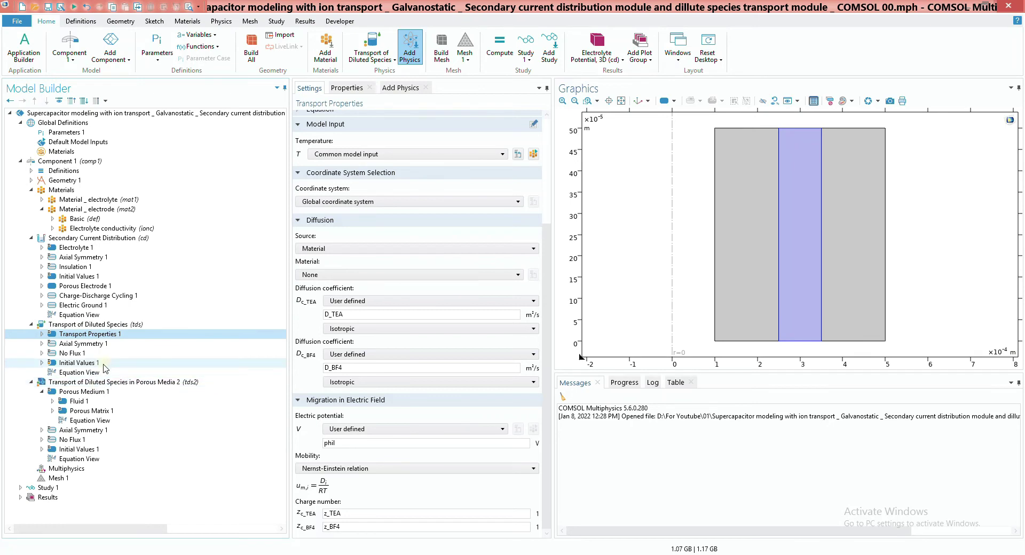
Step: Add a Flux 1 condition on boundary 4 with zero inward flux for c_TEA and c_BF4
{"action": "right_click", "coordinate": [109, 324]}
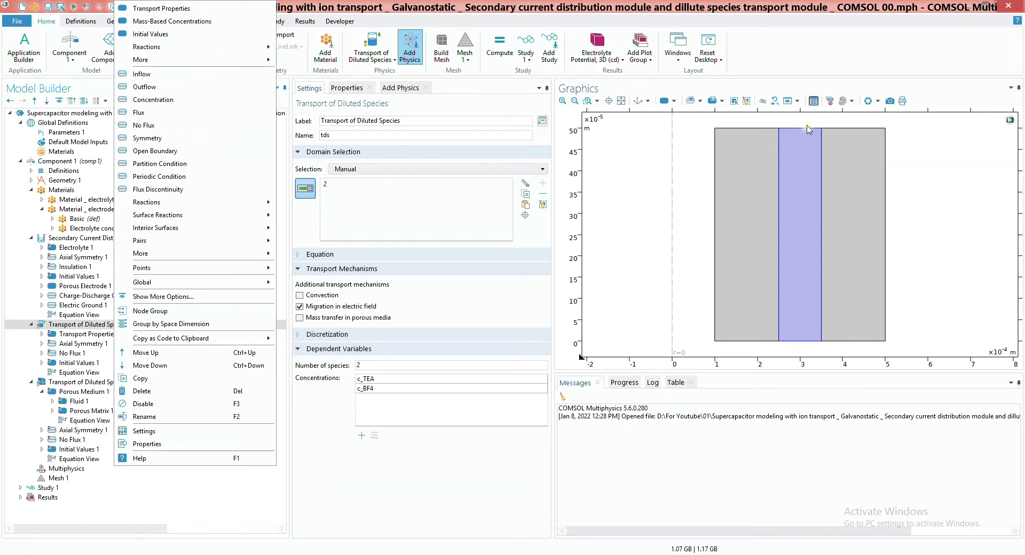
{"action": "left_click", "coordinate": [164, 113]}
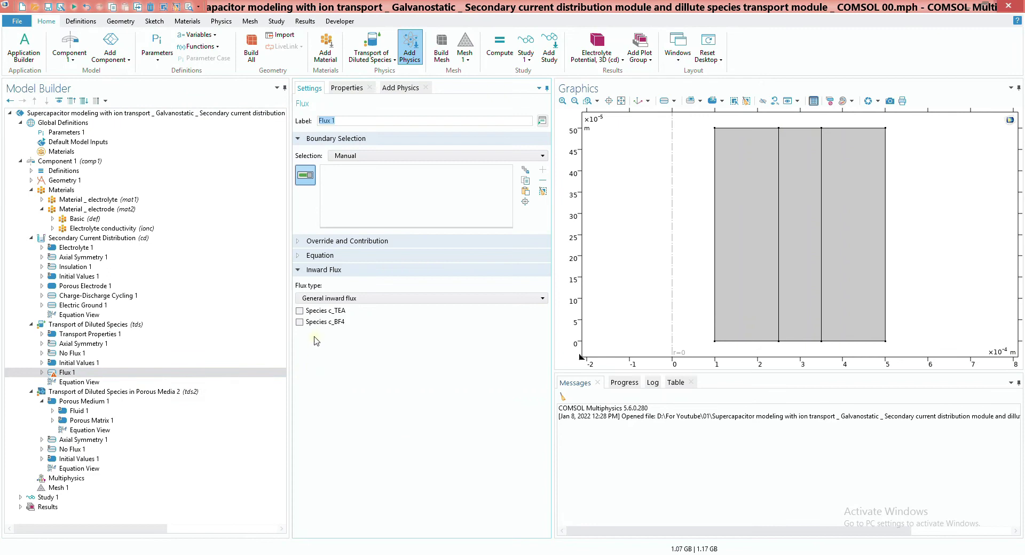
{"action": "left_click", "coordinate": [299, 310]}
{"action": "left_click", "coordinate": [299, 336]}
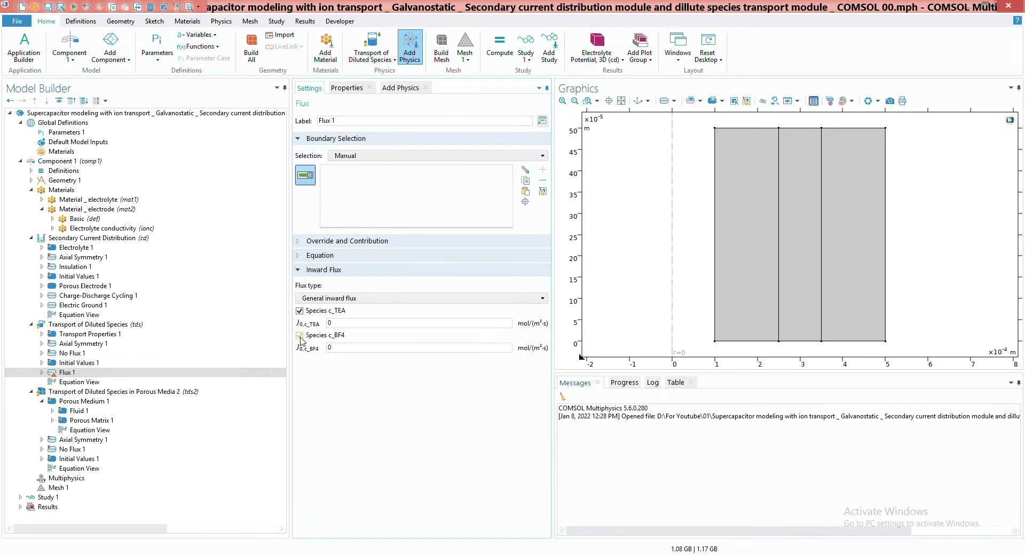
{"action": "left_click", "coordinate": [780, 203]}
{"action": "left_click", "coordinate": [331, 322]}
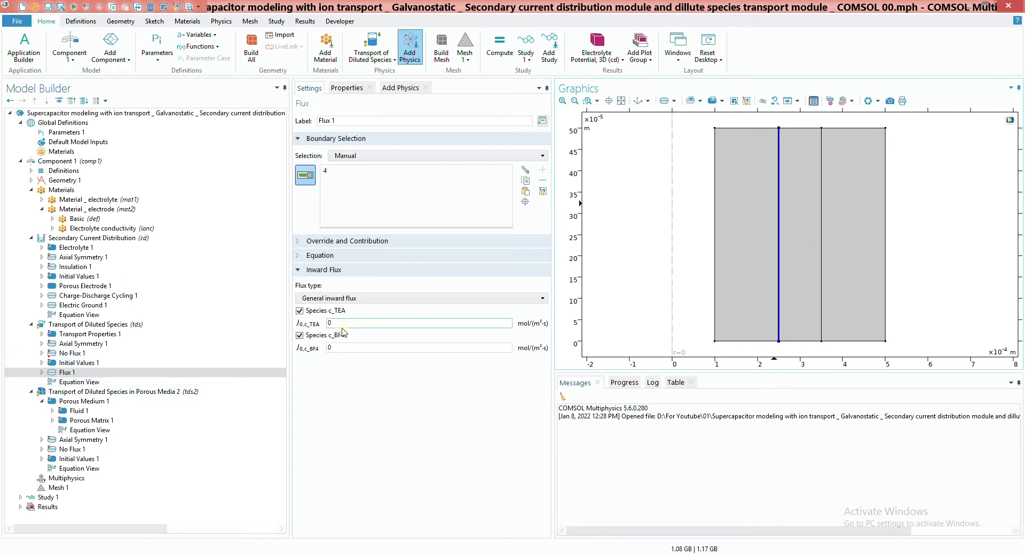
{"action": "left_click", "coordinate": [52, 410]}
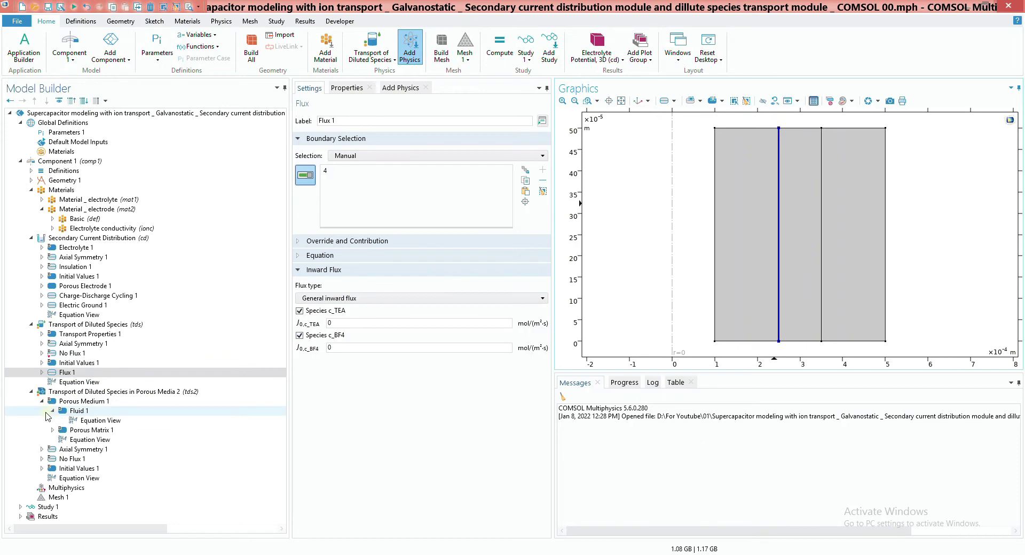
{"action": "left_click", "coordinate": [106, 422]}
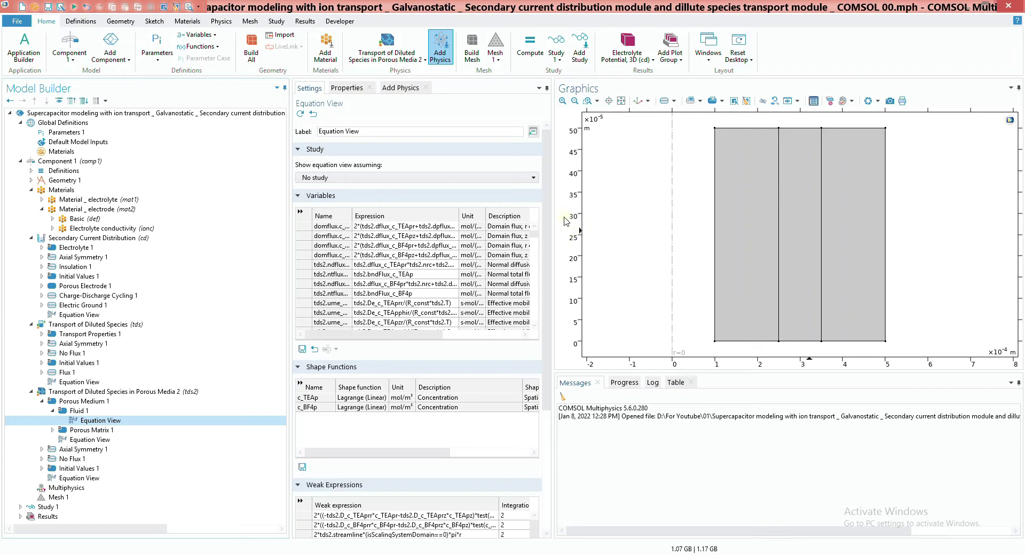
Step: Copy the variable name tds2.tflux_c_TEApr from Fluid 1's equation variables, then go back to Flux 1
{"action": "scroll", "coordinate": [539, 238], "scroll_direction": "down", "scroll_amount": 4}
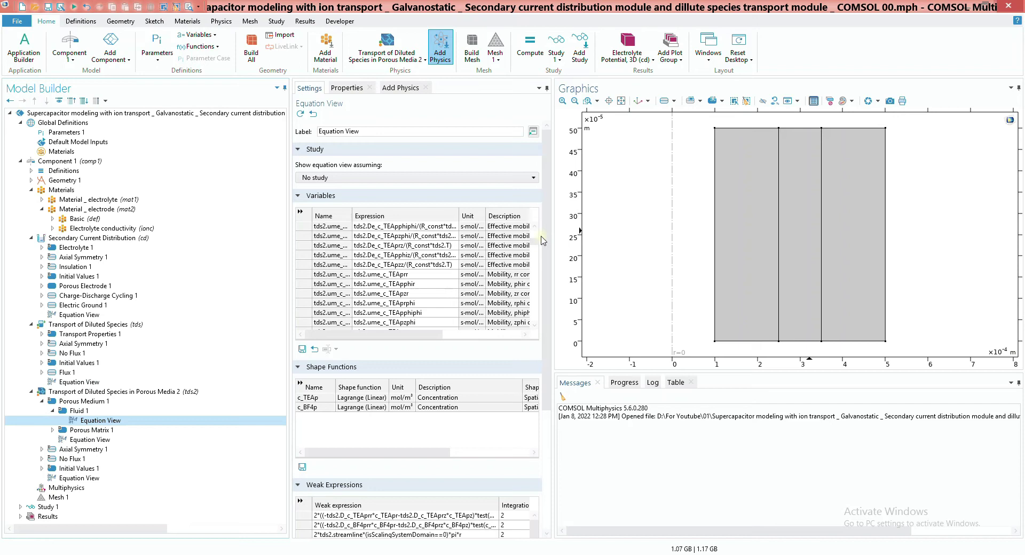
{"action": "left_click_drag", "start_coordinate": [540, 239], "coordinate": [596, 275]}
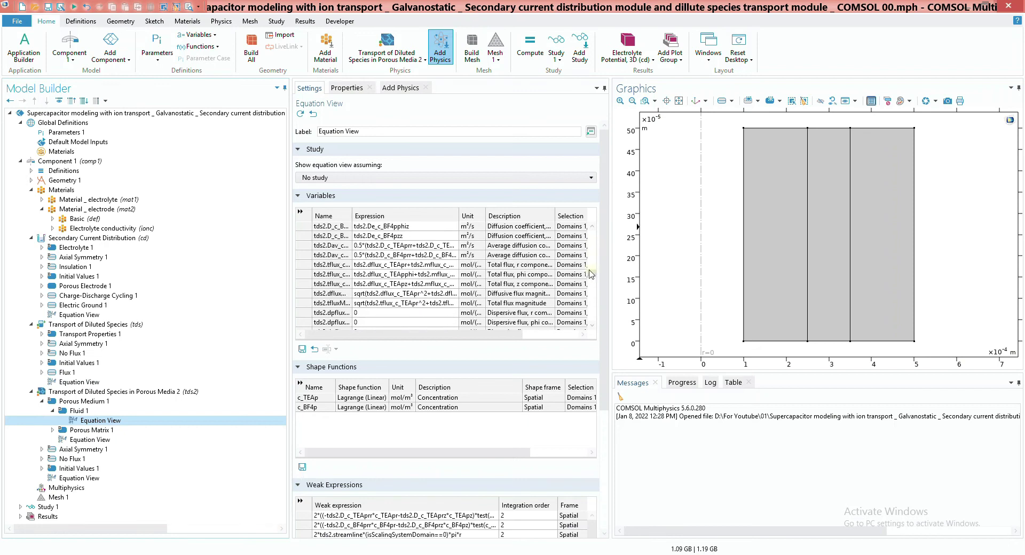
{"action": "left_click", "coordinate": [330, 264]}
{"action": "left_click_drag", "start_coordinate": [352, 215], "coordinate": [381, 215]}
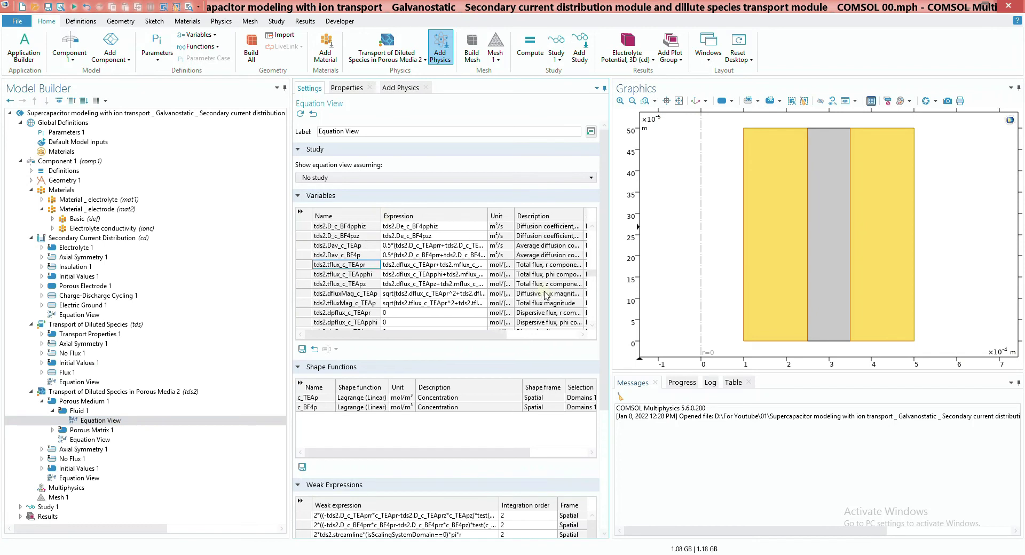
{"action": "right_click", "coordinate": [360, 269]}
{"action": "key", "text": "Escape"}
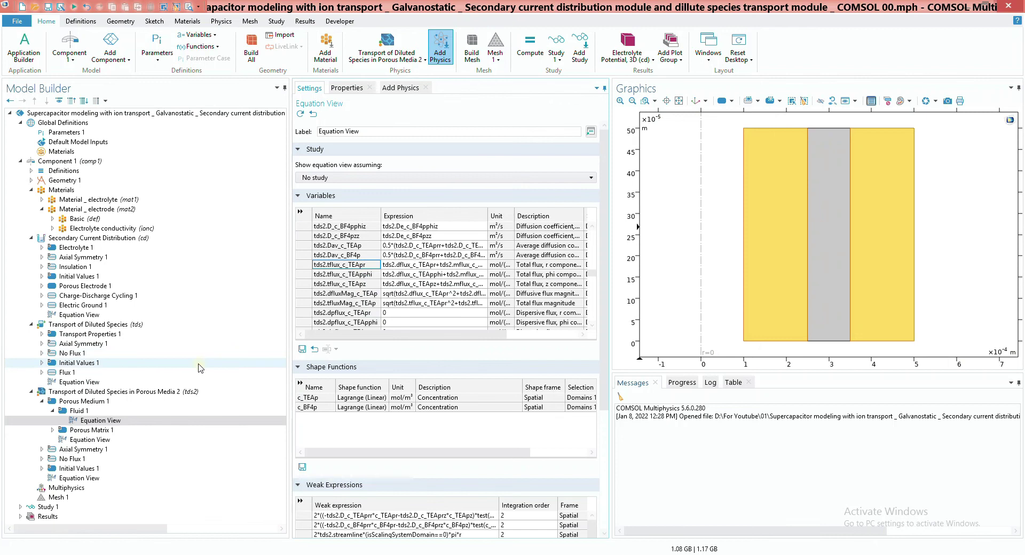
{"action": "left_click", "coordinate": [228, 373]}
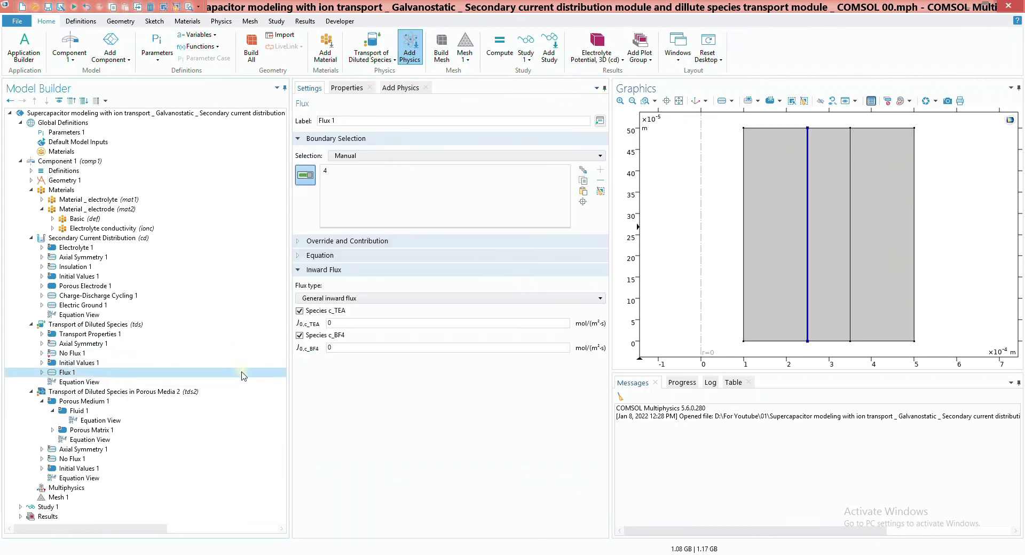
Step: Set Flux 1's inward fluxes to tds2.tflux_c_TEApr and tds2.tflux_c_BF4pr
{"action": "double_click", "coordinate": [330, 348]}
{"action": "right_click", "coordinate": [331, 349]}
{"action": "left_click", "coordinate": [357, 380]}
{"action": "type", "text": "tds2.tflux_c_TEApr"}
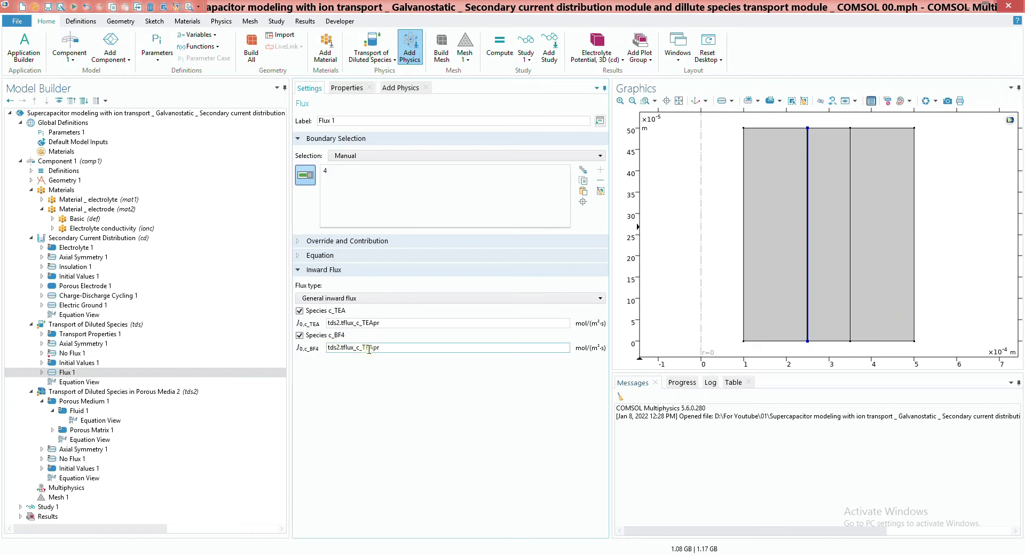
{"action": "left_click_drag", "start_coordinate": [373, 348], "coordinate": [364, 346]}
{"action": "type", "text": "B"}
{"action": "left_click", "coordinate": [380, 392]}
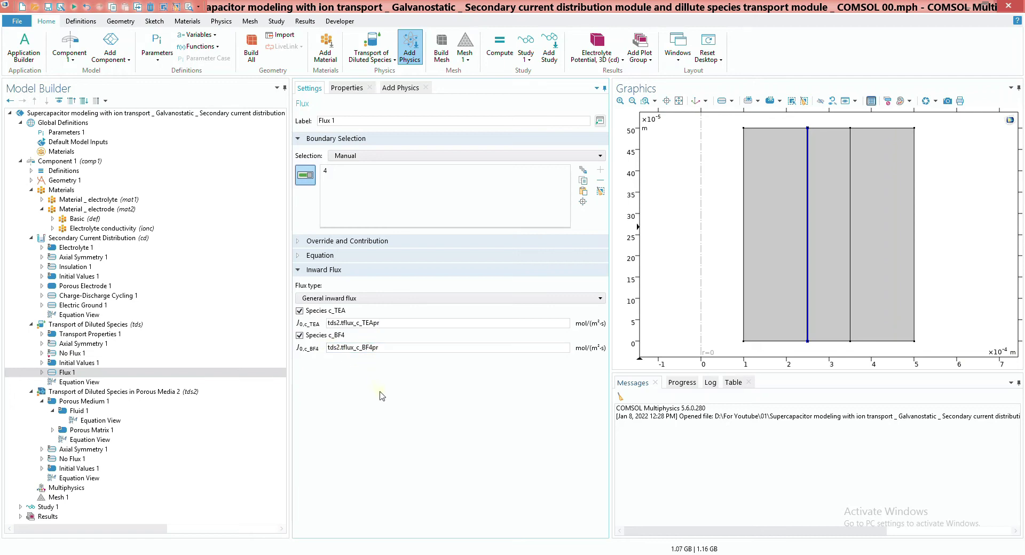
Step: Add a second Flux condition on boundary 7 with inward flux enabled for c_TEA and c_BF4
{"action": "left_click", "coordinate": [116, 325]}
{"action": "right_click", "coordinate": [117, 324]}
{"action": "left_click", "coordinate": [188, 113]}
{"action": "left_click", "coordinate": [849, 188]}
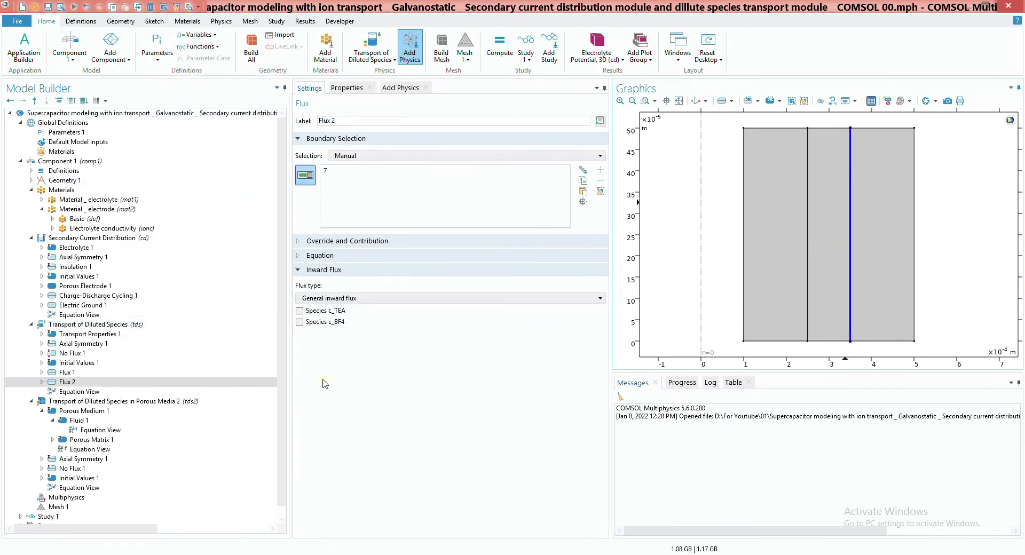
{"action": "left_click", "coordinate": [314, 311]}
{"action": "left_click", "coordinate": [313, 337]}
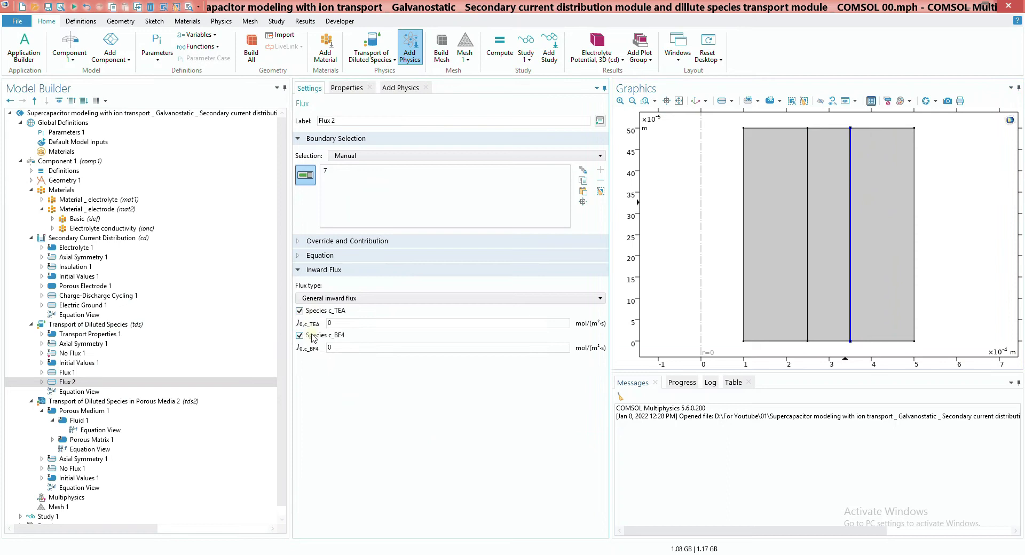
Step: Set Flux 2's inward fluxes to tds2.tflux_c_TEApr and tds2.tflux_c_BF4pr
{"action": "double_click", "coordinate": [329, 323]}
{"action": "type", "text": "tds2.tflux_c_TEApr"}
{"action": "double_click", "coordinate": [329, 347]}
{"action": "type", "text": "tds2.tflux_c_TEApr"}
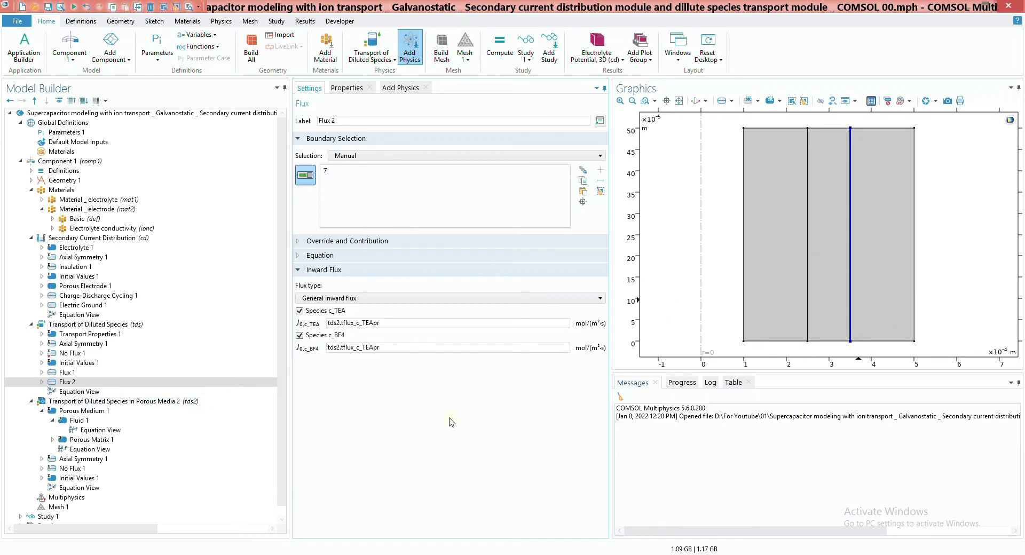
{"action": "left_click", "coordinate": [388, 323]}
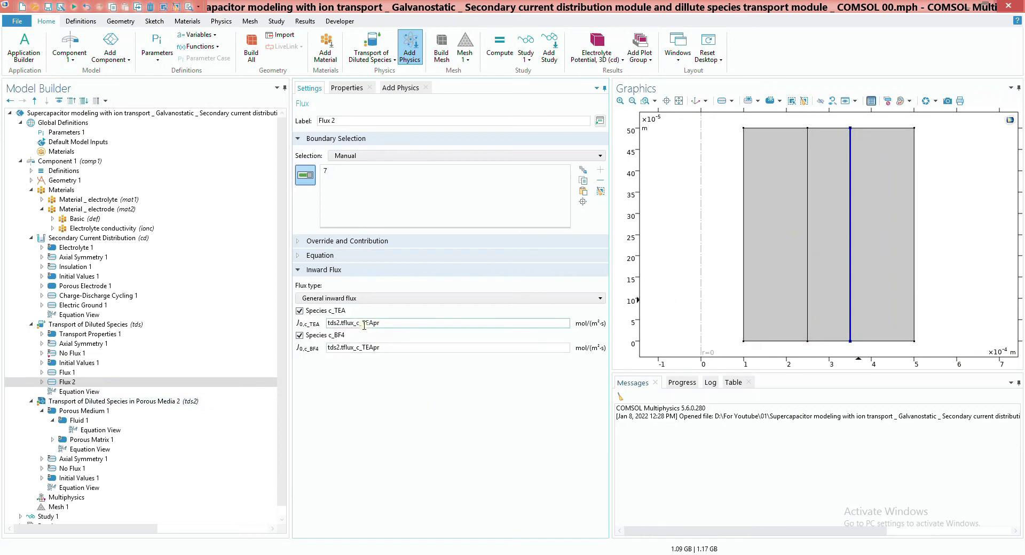
{"action": "left_click", "coordinate": [378, 348]}
{"action": "left_click_drag", "start_coordinate": [373, 347], "coordinate": [363, 346]}
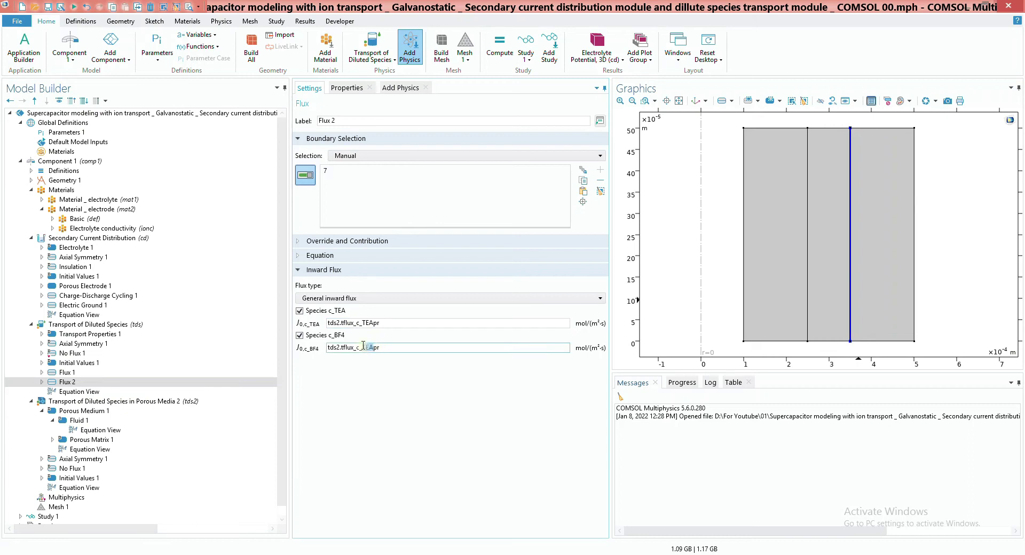
{"action": "type", "text": "B"}
{"action": "left_click", "coordinate": [398, 380]}
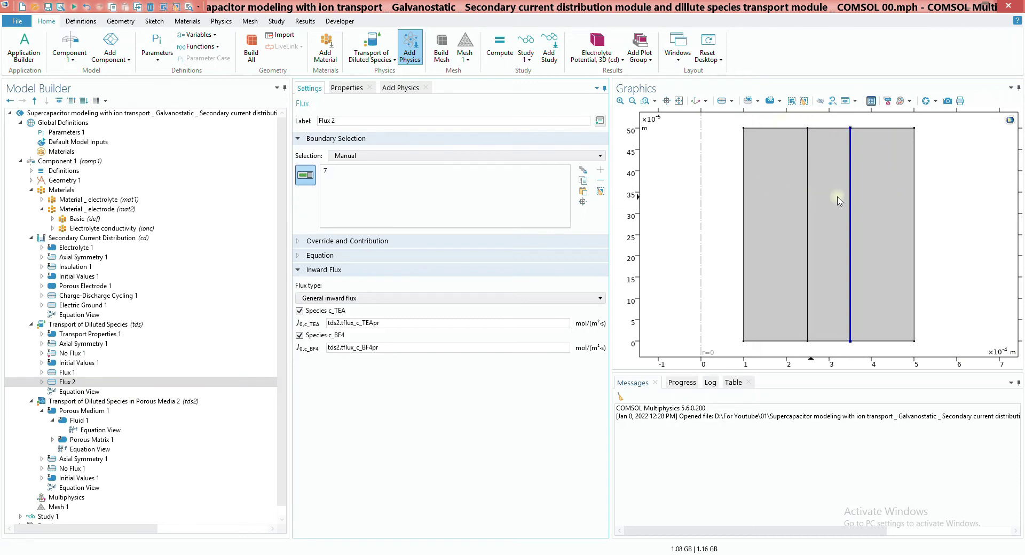
{"action": "left_click", "coordinate": [66, 372]}
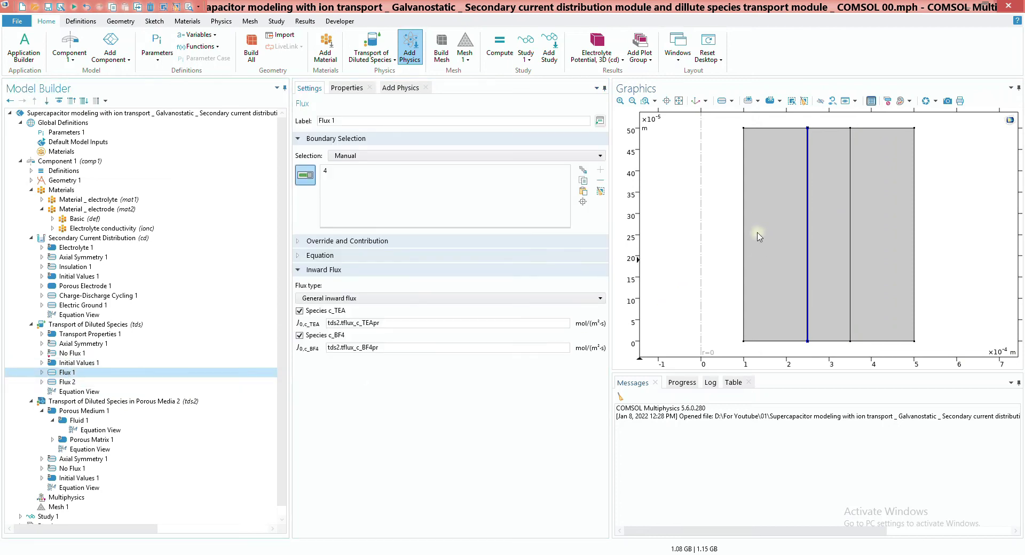
Step: Negate Flux 2's inward fluxes to -tds2.tflux_c_TEApr and -tds2.tflux_c_BF4pr
{"action": "left_click", "coordinate": [331, 324]}
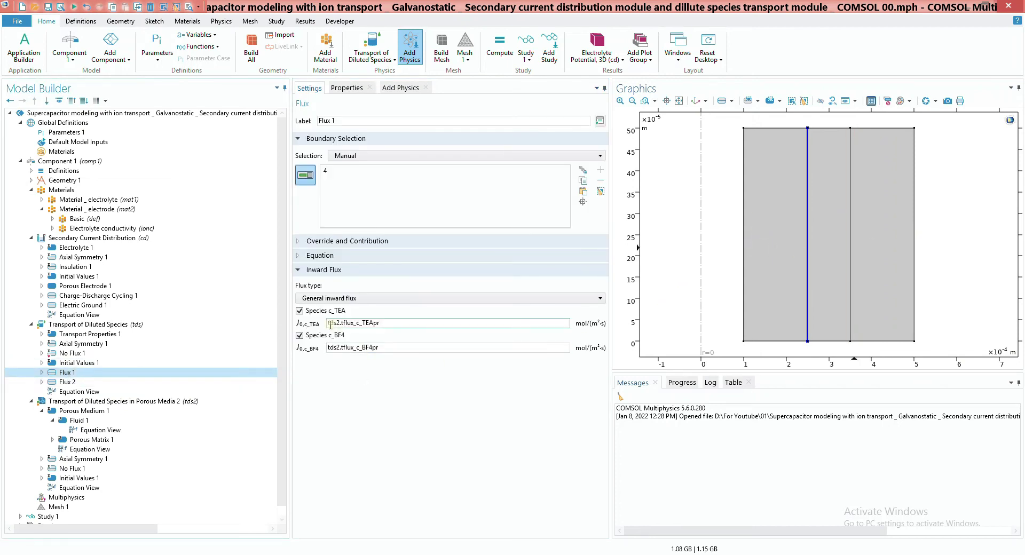
{"action": "left_click", "coordinate": [331, 347]}
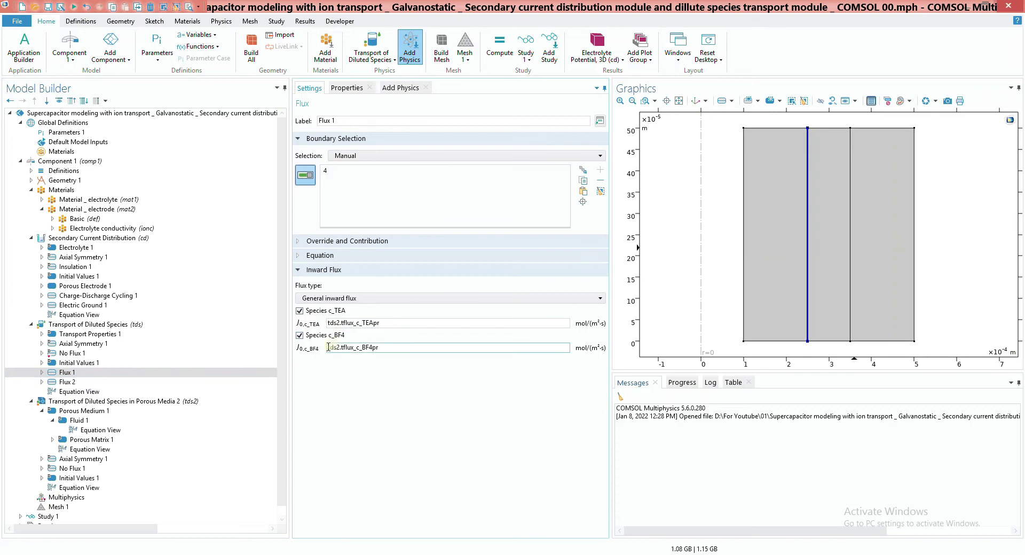
{"action": "left_click", "coordinate": [108, 383]}
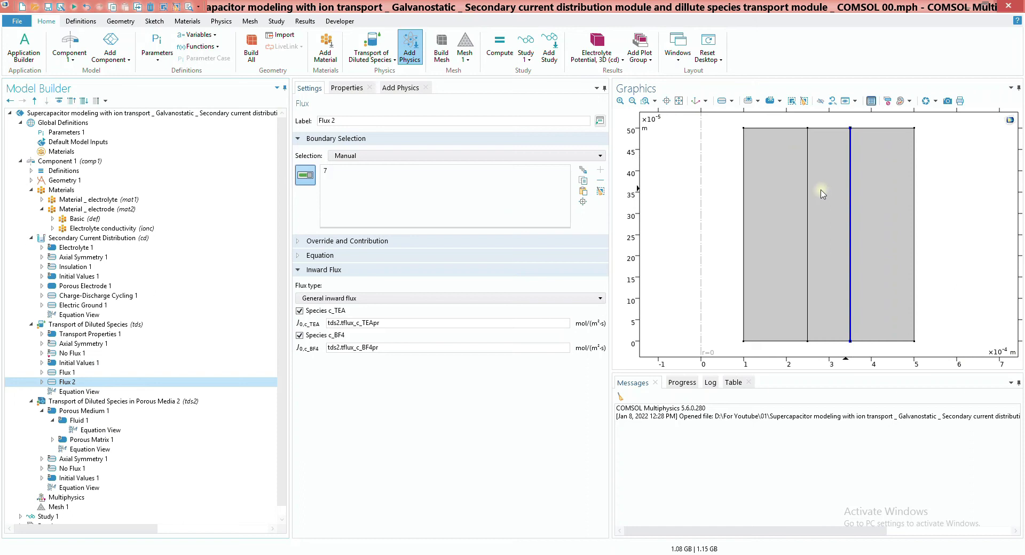
{"action": "left_click", "coordinate": [329, 323]}
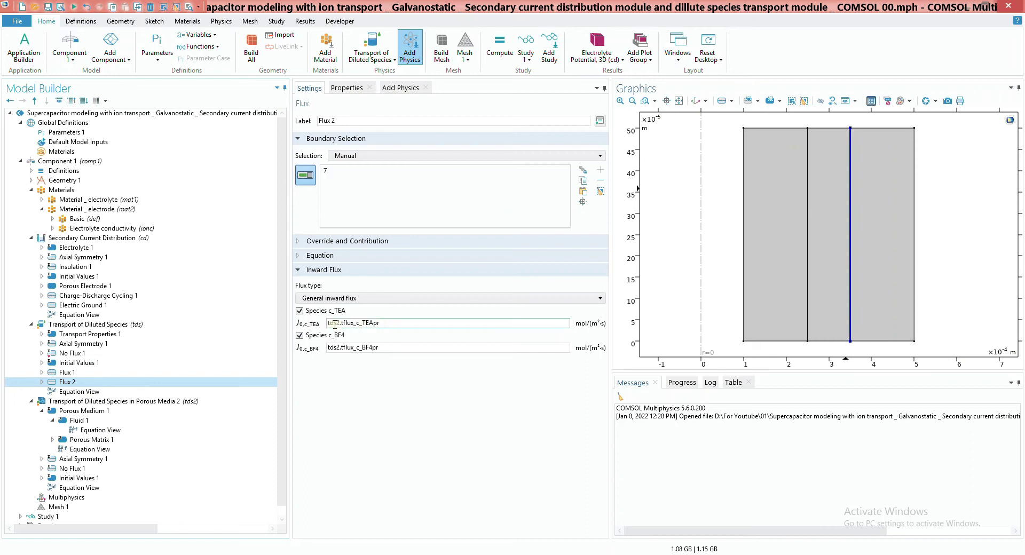
{"action": "type", "text": "-"}
{"action": "left_click", "coordinate": [332, 347]}
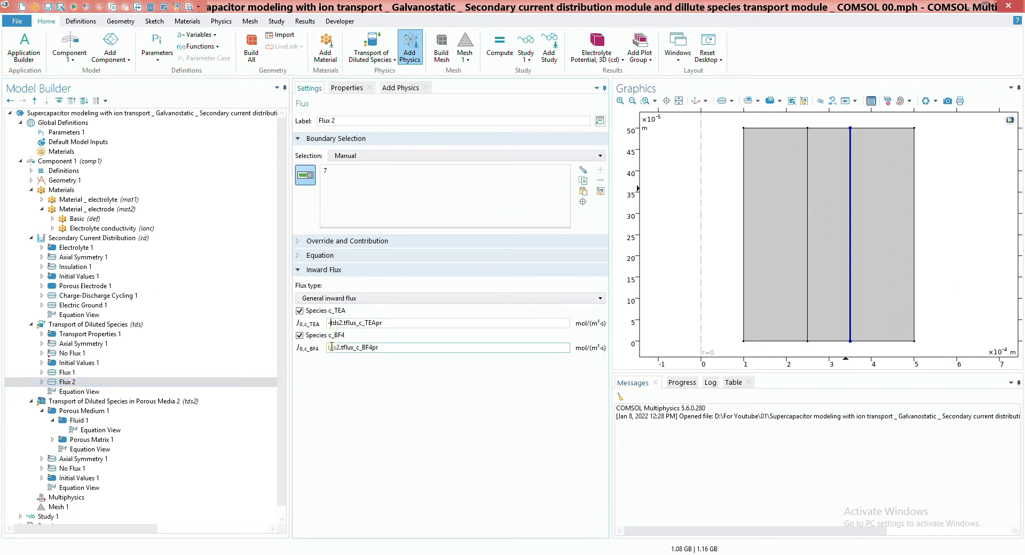
{"action": "type", "text": "-"}
{"action": "left_click", "coordinate": [346, 377]}
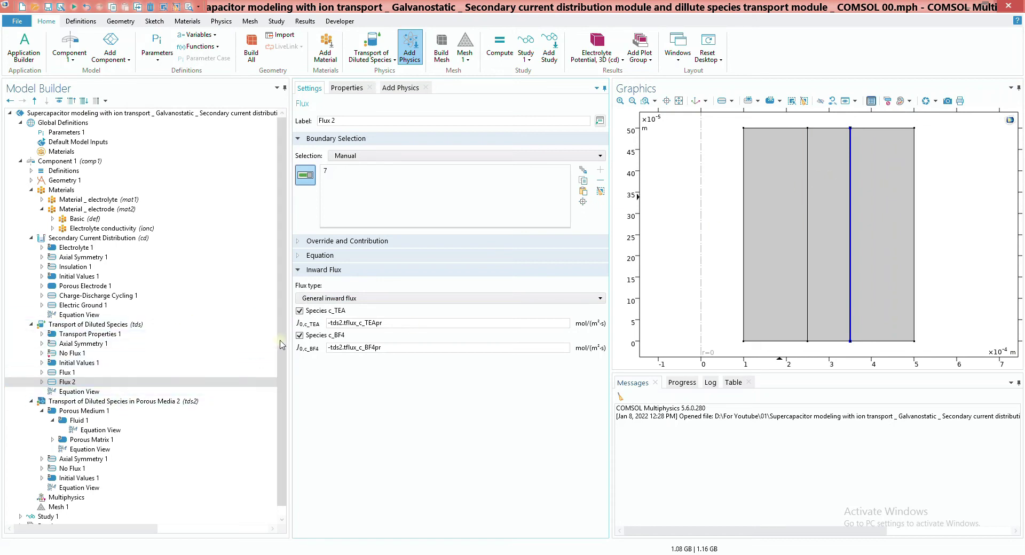
{"action": "scroll", "coordinate": [213, 374], "scroll_direction": "down", "scroll_amount": 1}
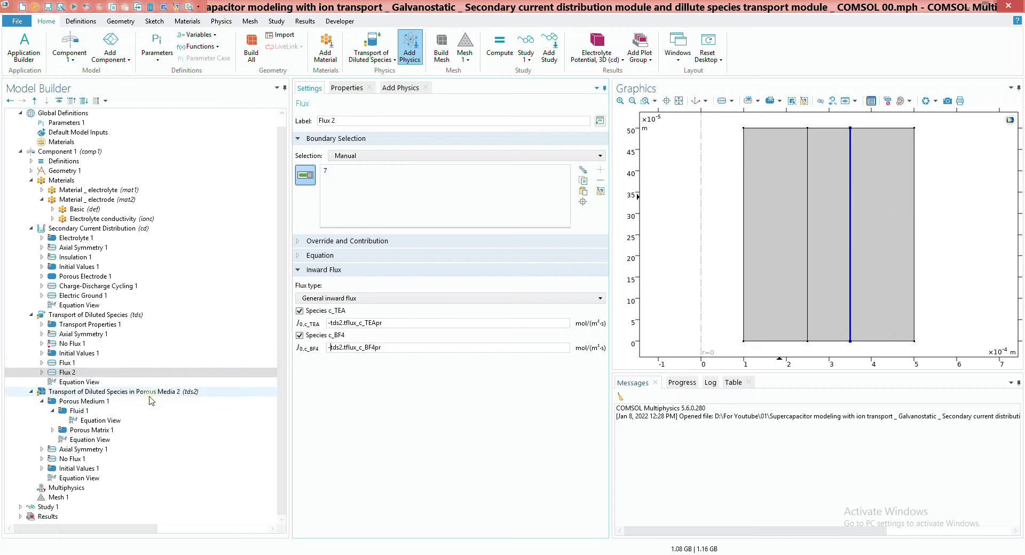
{"action": "left_click", "coordinate": [85, 402]}
Step: Set both TEA and BF4 diffusion coefficients in porous Fluid 1 to D_poro
{"action": "left_click", "coordinate": [85, 411]}
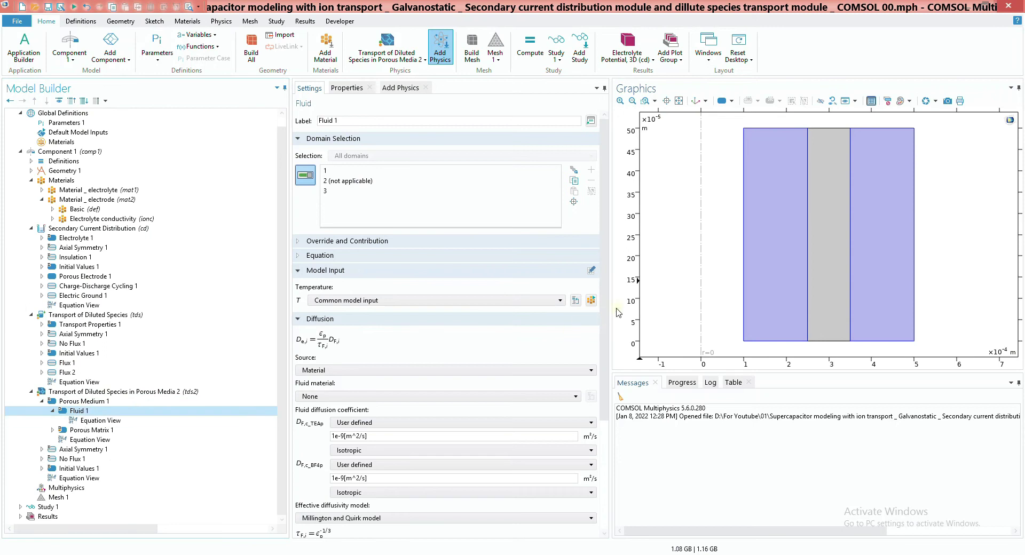
{"action": "scroll", "coordinate": [601, 403], "scroll_direction": "down", "scroll_amount": 3}
{"action": "scroll", "coordinate": [601, 403], "scroll_direction": "down", "scroll_amount": 1}
{"action": "triple_click", "coordinate": [389, 282]}
{"action": "type", "text": "D"}
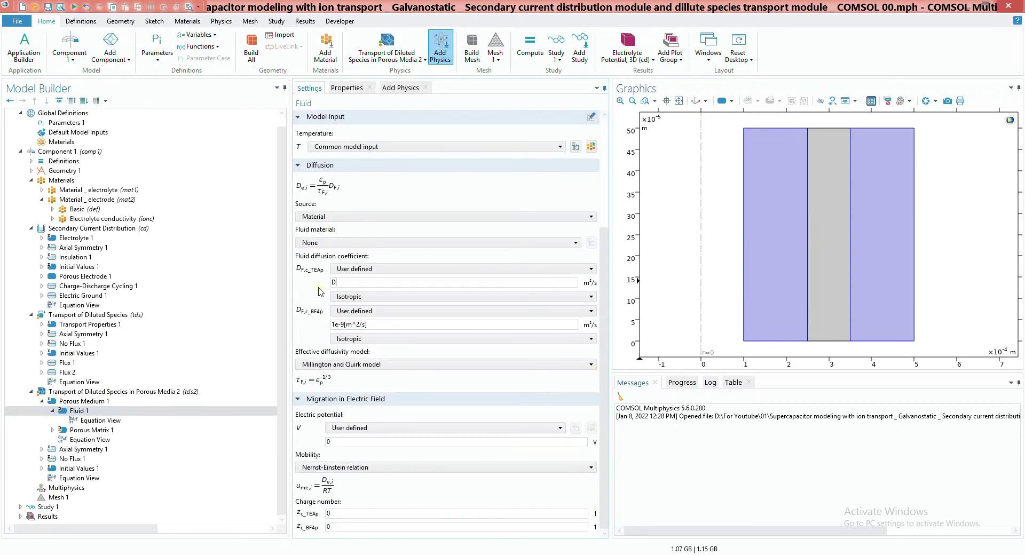
{"action": "type", "text": "_poro"}
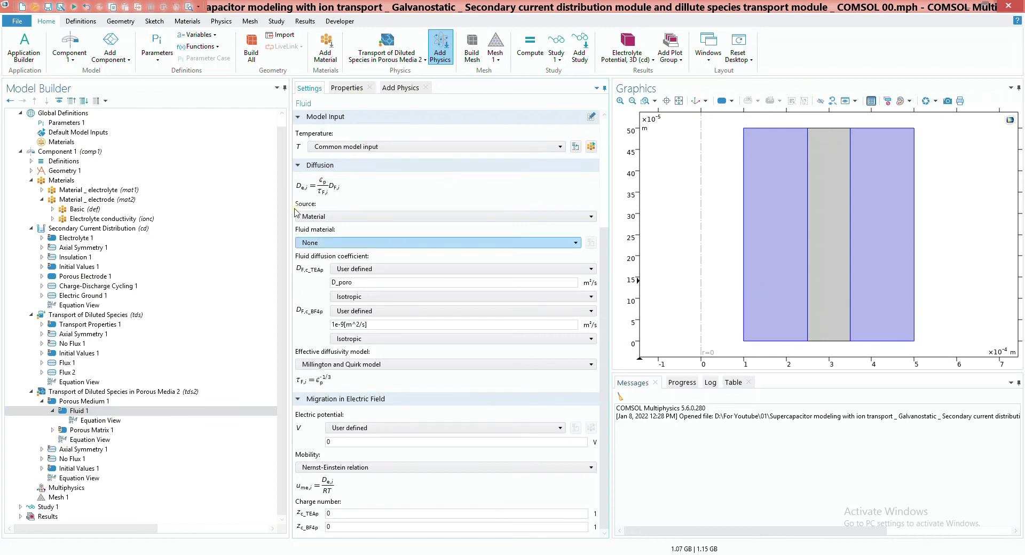
{"action": "left_click", "coordinate": [64, 122]}
{"action": "scroll", "coordinate": [233, 198], "scroll_direction": "up", "scroll_amount": 1}
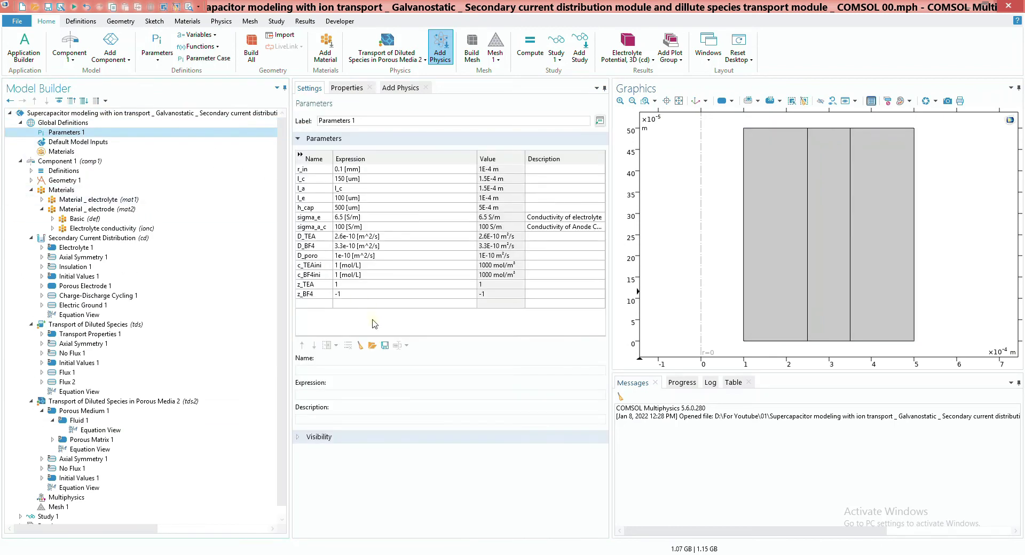
{"action": "left_click", "coordinate": [320, 256]}
{"action": "left_click", "coordinate": [321, 258]}
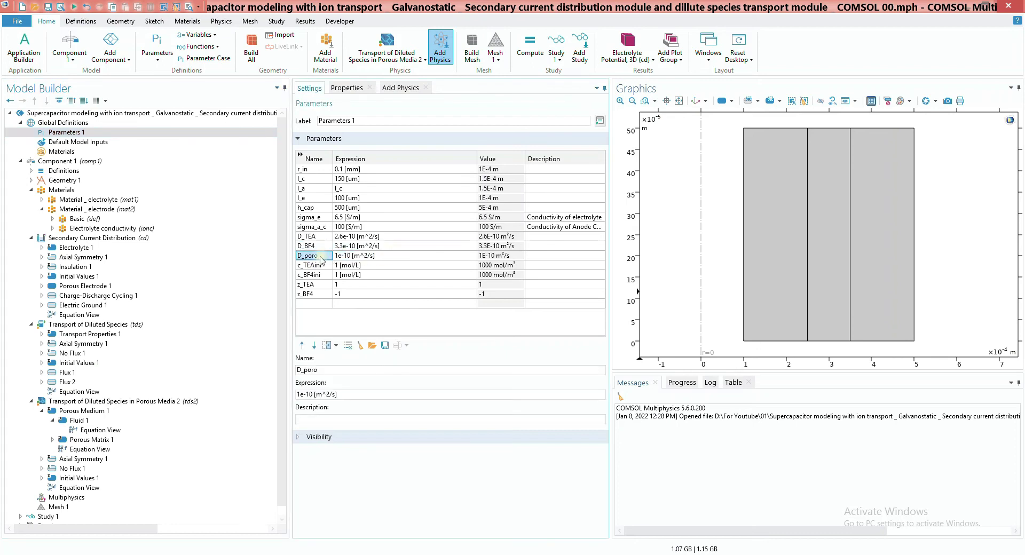
{"action": "left_click", "coordinate": [79, 420]}
{"action": "triple_click", "coordinate": [374, 325]}
{"action": "type", "text": "D_poro"}
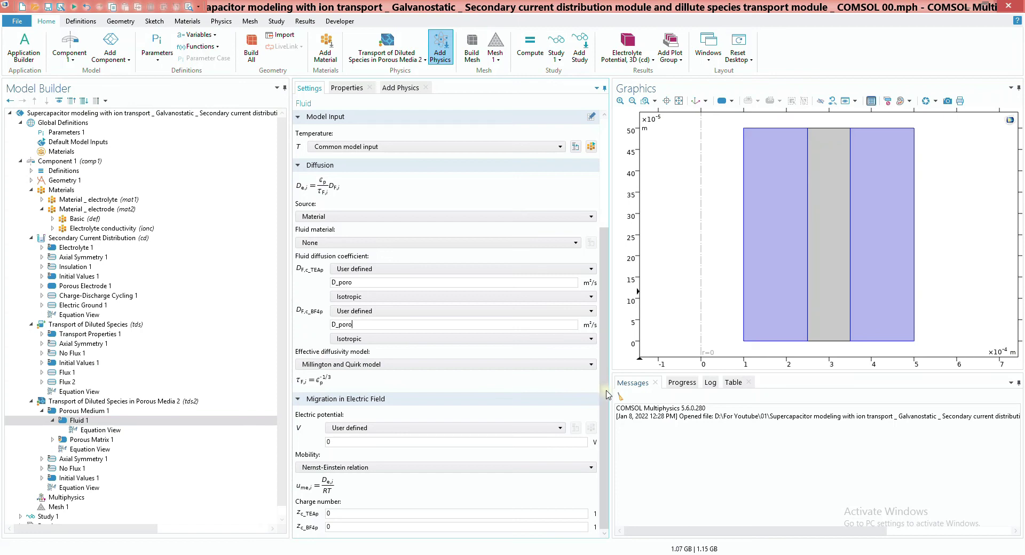
Step: Choose the Bruggeman effective diffusivity model and take the electric potential from cd
{"action": "left_click", "coordinate": [344, 365]}
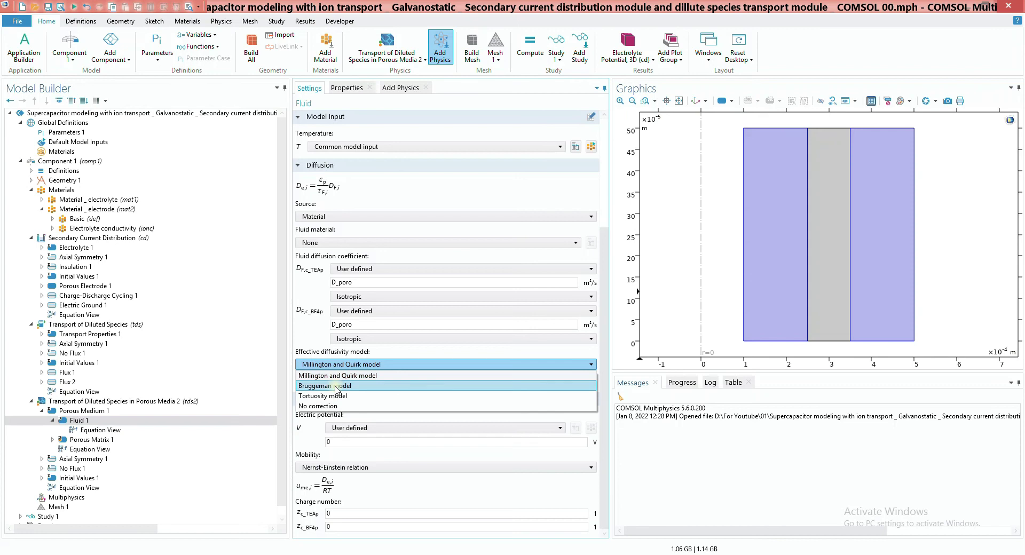
{"action": "left_click", "coordinate": [335, 387]}
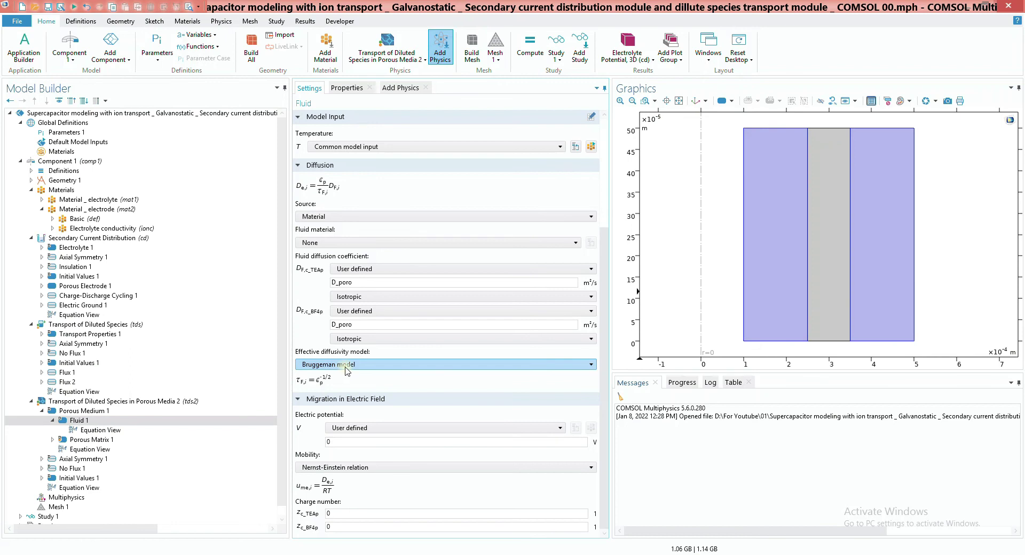
{"action": "left_click", "coordinate": [326, 443]}
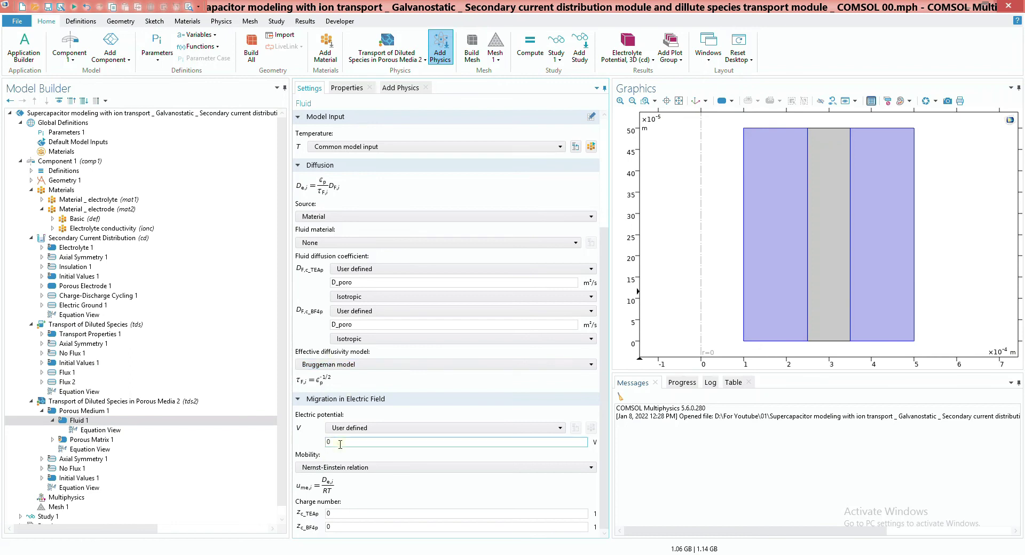
{"action": "left_click", "coordinate": [347, 427]}
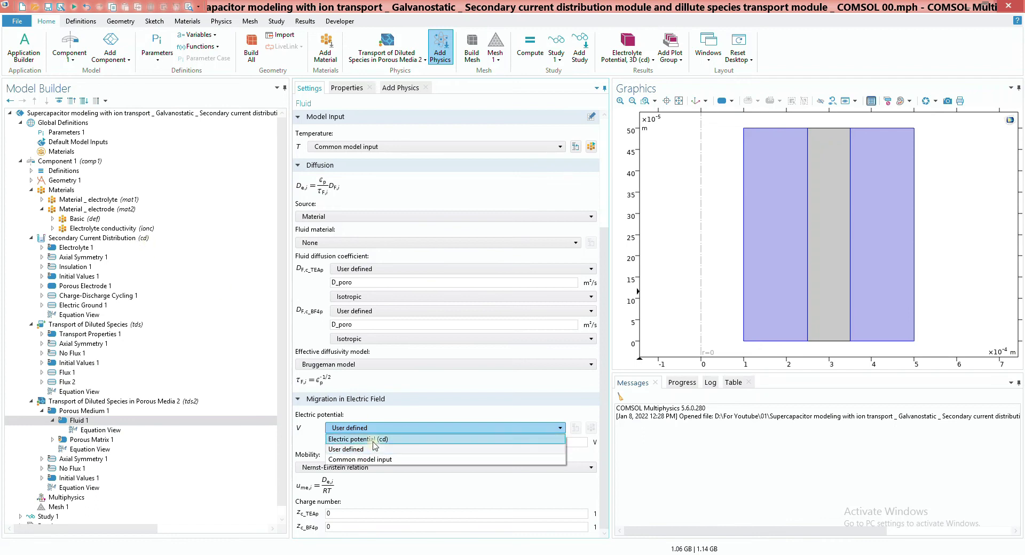
{"action": "left_click", "coordinate": [373, 440]}
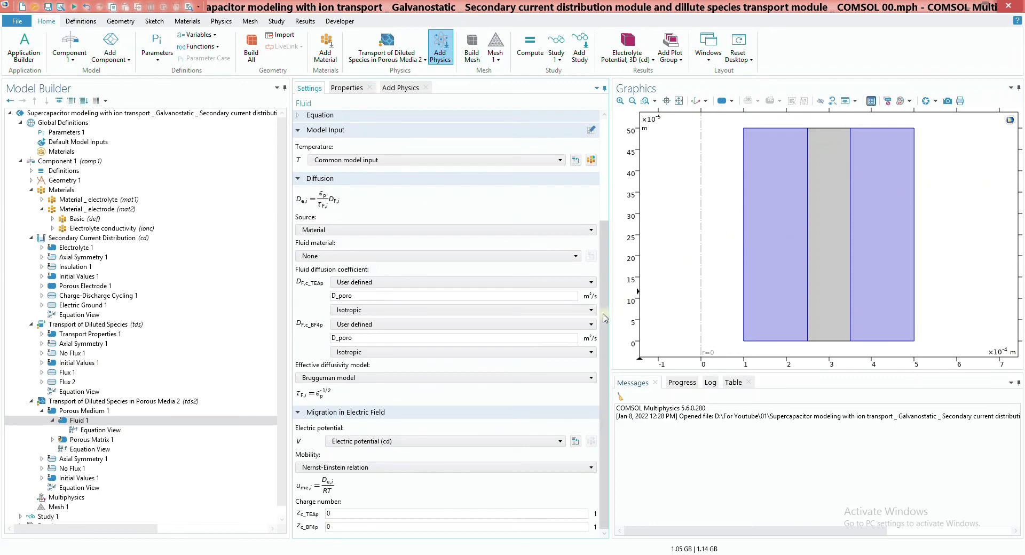
Step: Enter the charge numbers z_TEA and z_BF4 for the two species
{"action": "left_click", "coordinate": [326, 514]}
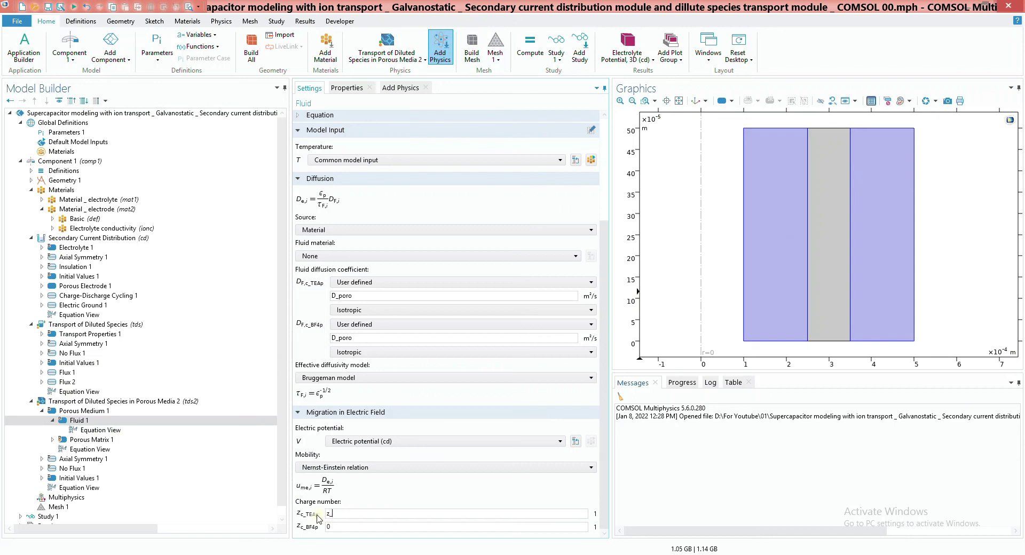
{"action": "left_click", "coordinate": [328, 527]}
{"action": "type", "text": "z_BF4"}
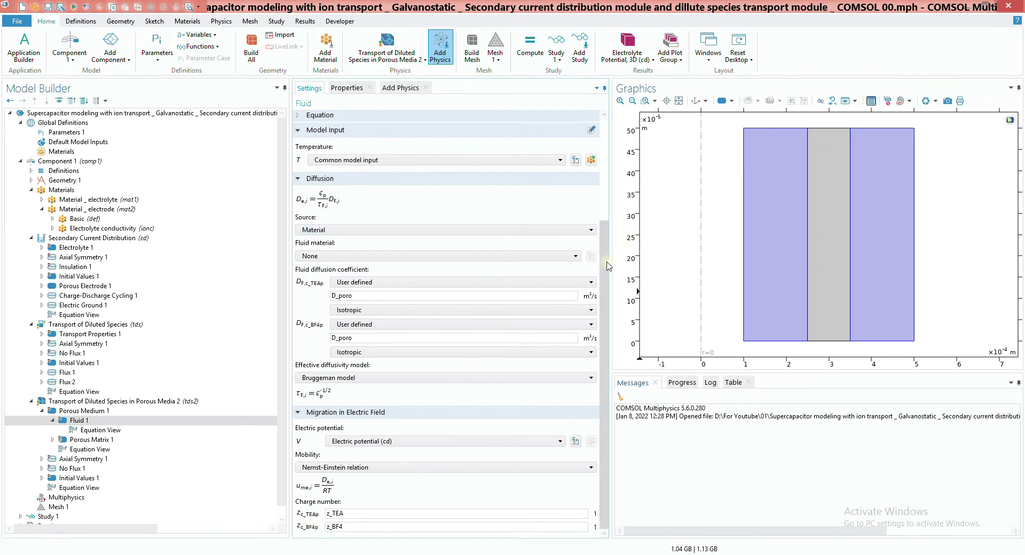
{"action": "scroll", "coordinate": [603, 193], "scroll_direction": "up", "scroll_amount": 3}
{"action": "scroll", "coordinate": [603, 193], "scroll_direction": "down", "scroll_amount": 3}
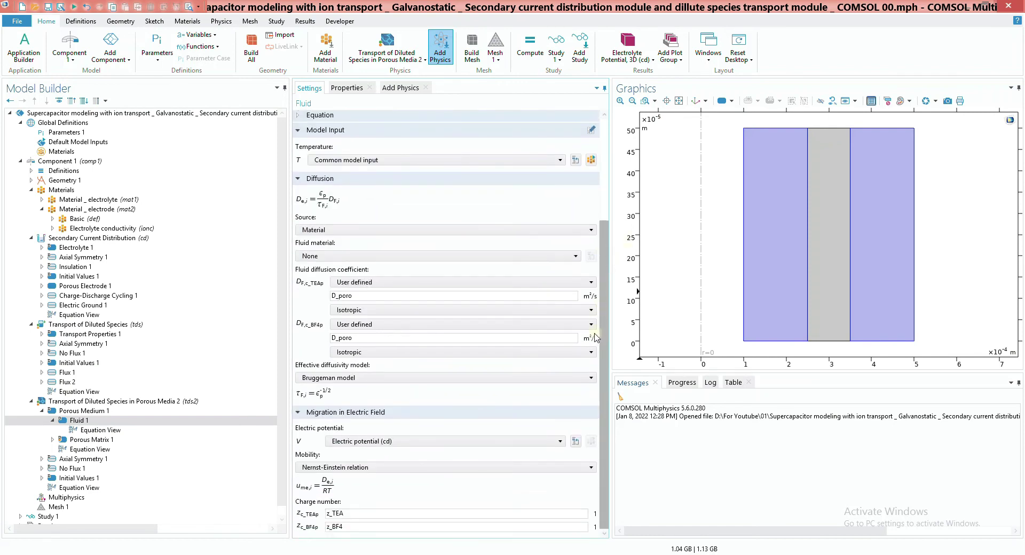
{"action": "left_click", "coordinate": [83, 440]}
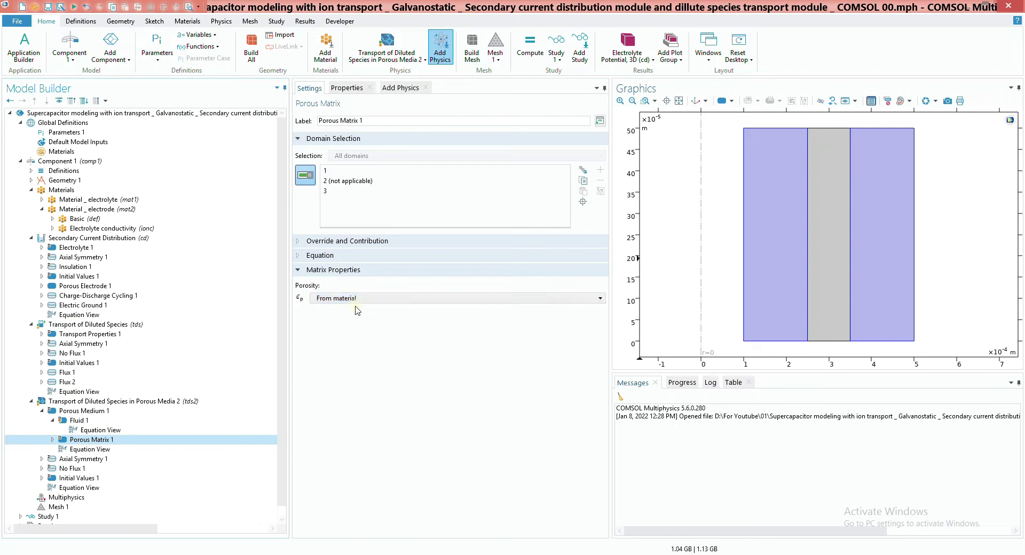
Step: Add a Concentration condition to the porous-media transport with both species enabled
{"action": "left_click", "coordinate": [351, 255]}
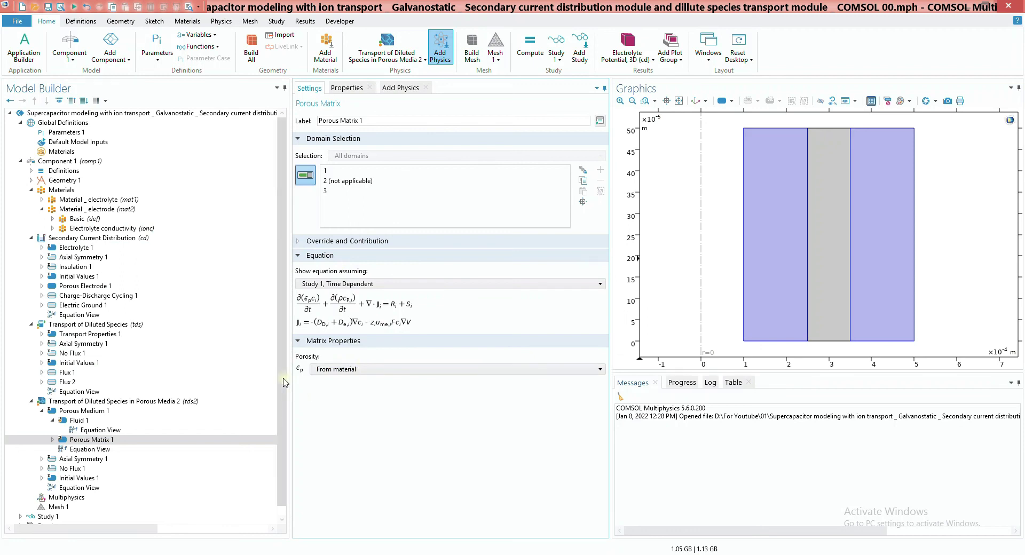
{"action": "scroll", "coordinate": [99, 408], "scroll_direction": "down", "scroll_amount": 1}
{"action": "right_click", "coordinate": [81, 393]}
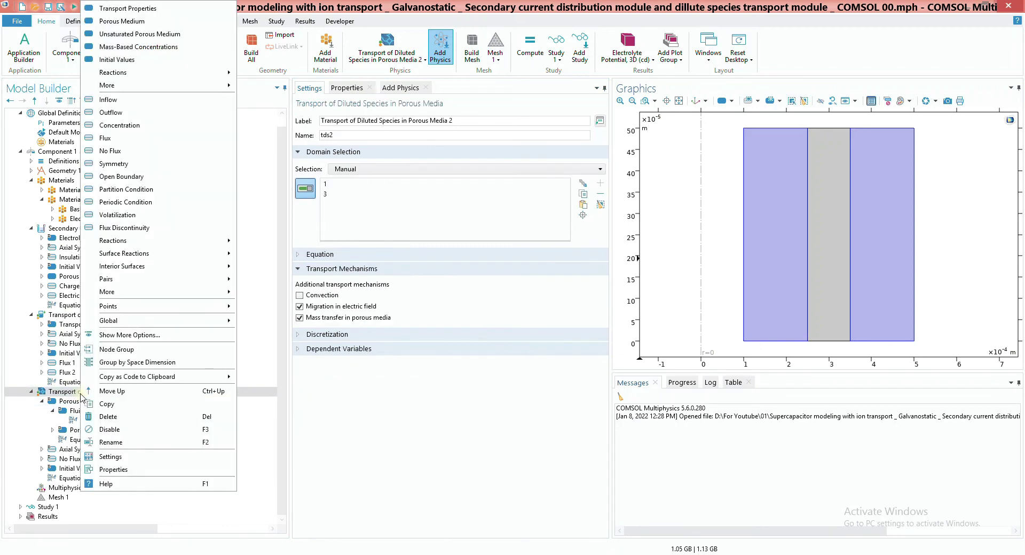
{"action": "left_click", "coordinate": [776, 158]}
{"action": "key", "text": "Escape"}
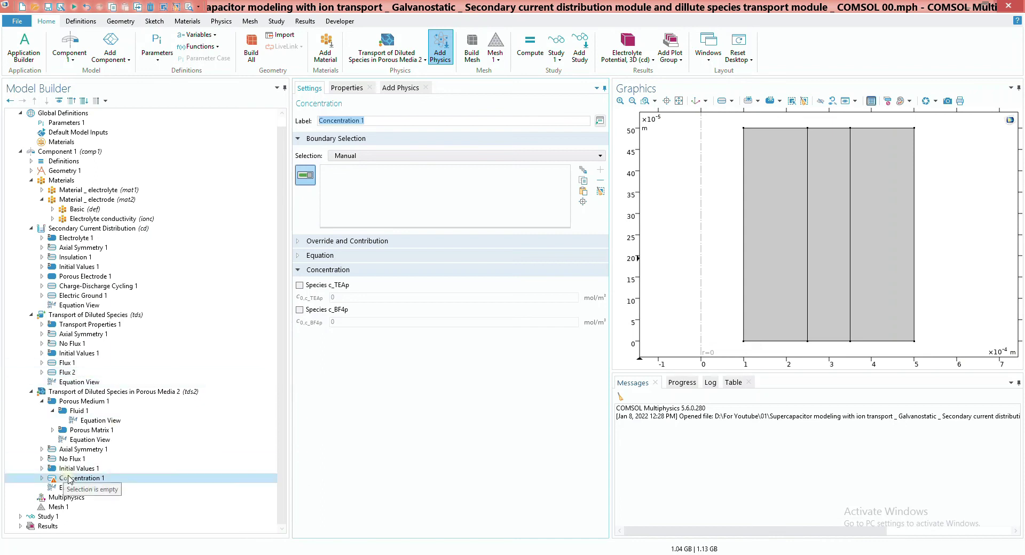
{"action": "left_click", "coordinate": [300, 285]}
{"action": "left_click", "coordinate": [300, 309]}
Step: Set the concentrations to c_TEA and c_BF4 and apply the condition to boundary 4
{"action": "double_click", "coordinate": [332, 297]}
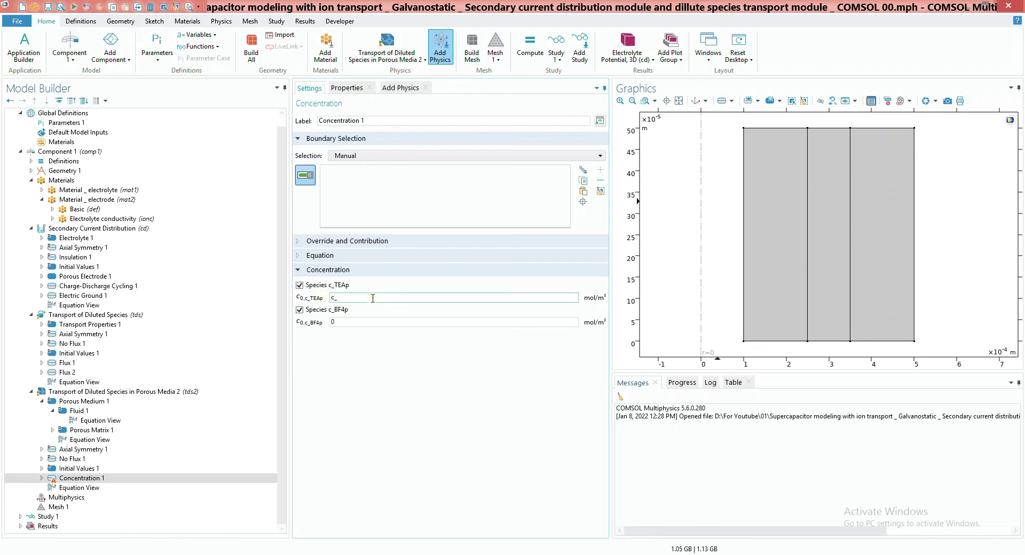
{"action": "key", "text": "Tab"}
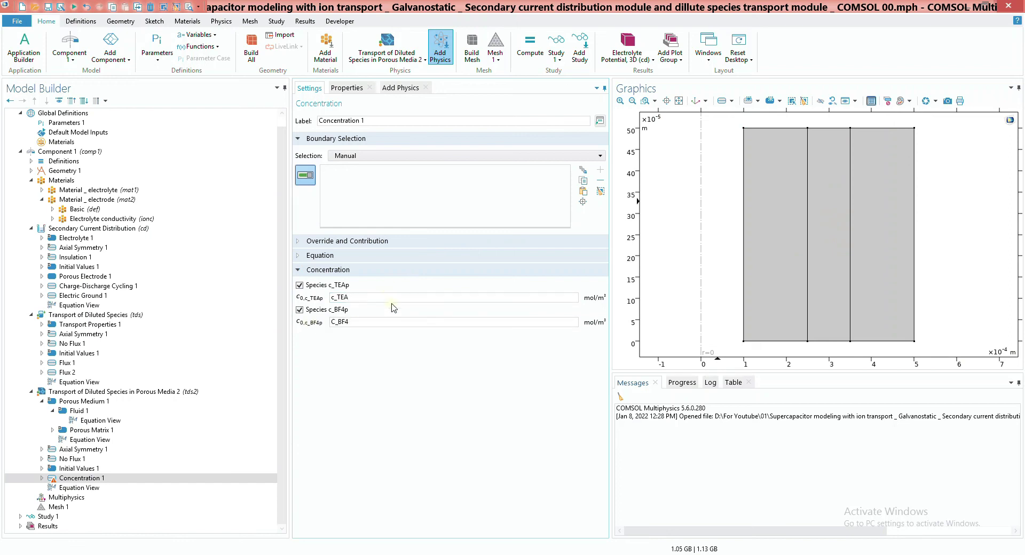
{"action": "left_click", "coordinate": [336, 322]}
{"action": "key", "text": "BackSpace"}
{"action": "type", "text": "c"}
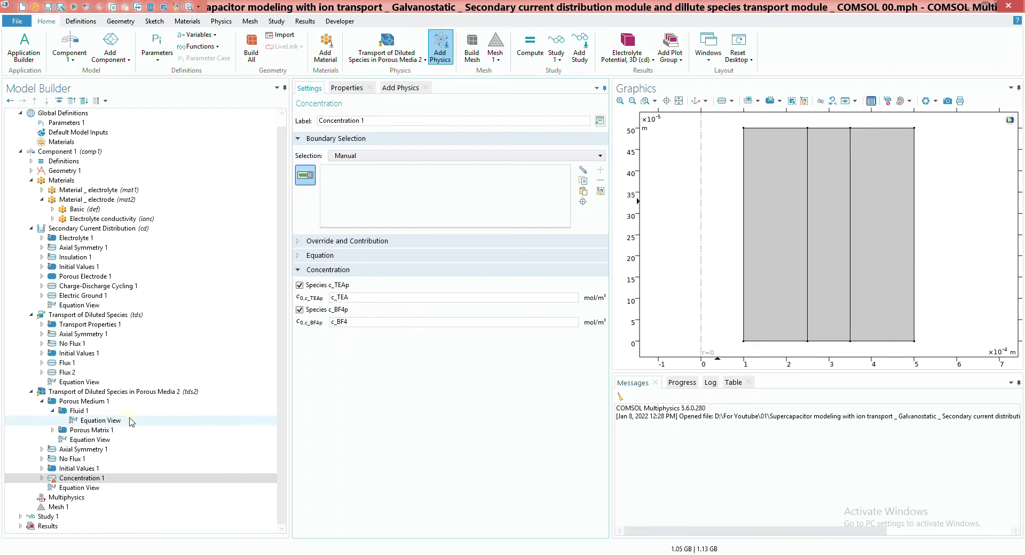
{"action": "left_click", "coordinate": [775, 290]}
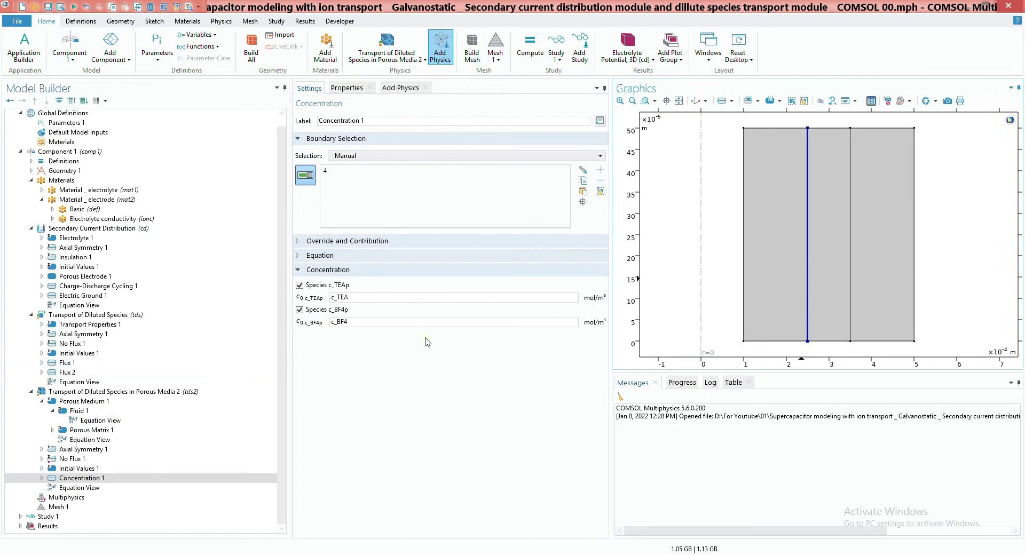
{"action": "right_click", "coordinate": [122, 392]}
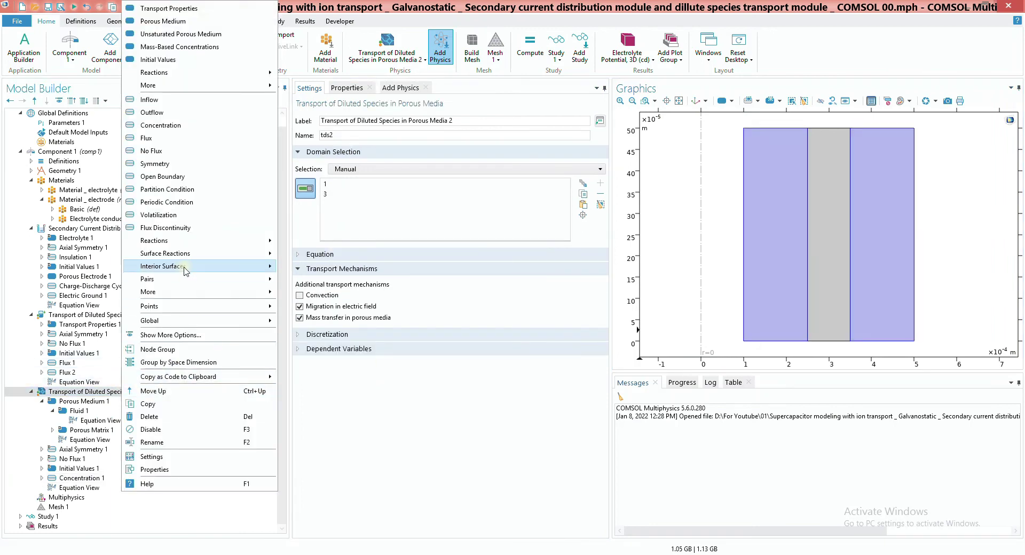
Step: Add Concentration 2 on boundary 7, fixing the species at c_TEA and c_BF4
{"action": "left_click", "coordinate": [709, 186]}
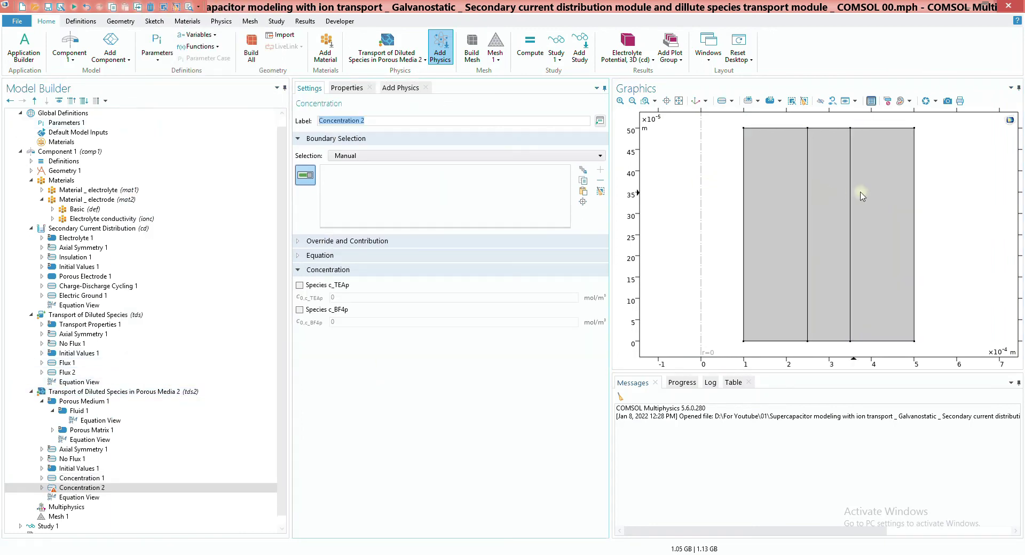
{"action": "left_click", "coordinate": [850, 193]}
{"action": "left_click", "coordinate": [327, 308]}
{"action": "double_click", "coordinate": [333, 298]}
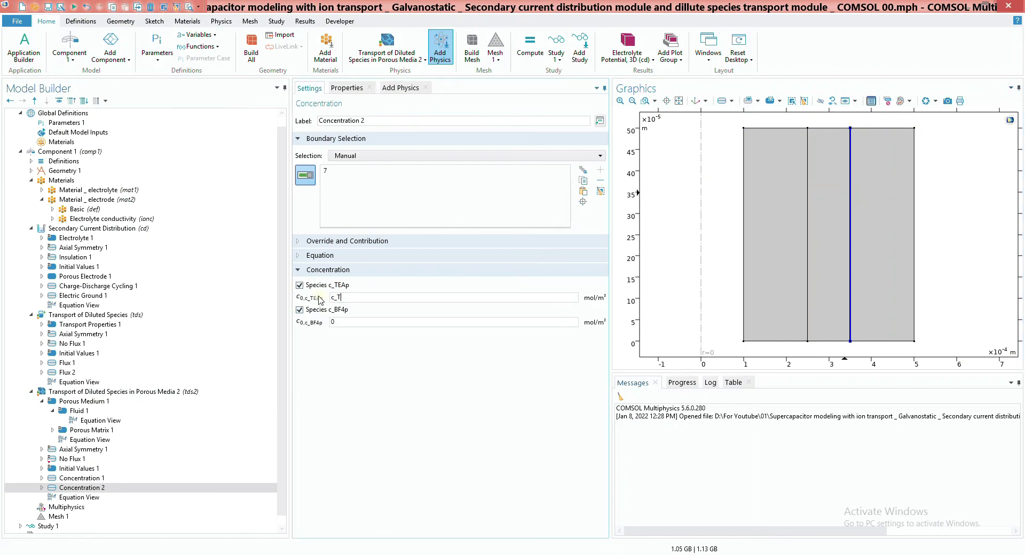
{"action": "double_click", "coordinate": [353, 323]}
{"action": "type", "text": "c_BF4"}
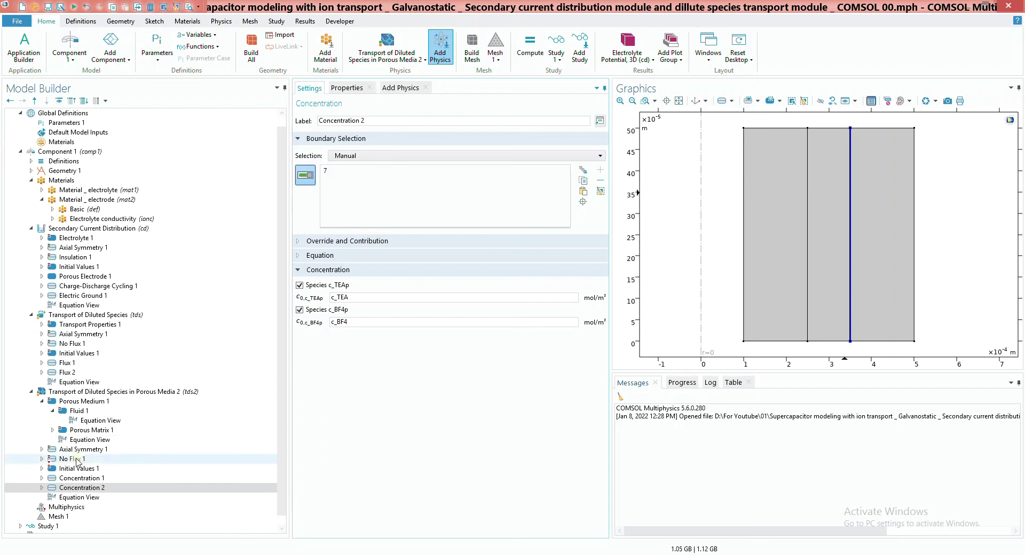
Step: Compare it with Concentration 1, then expand Study 1 to show its steps
{"action": "left_click", "coordinate": [81, 478]}
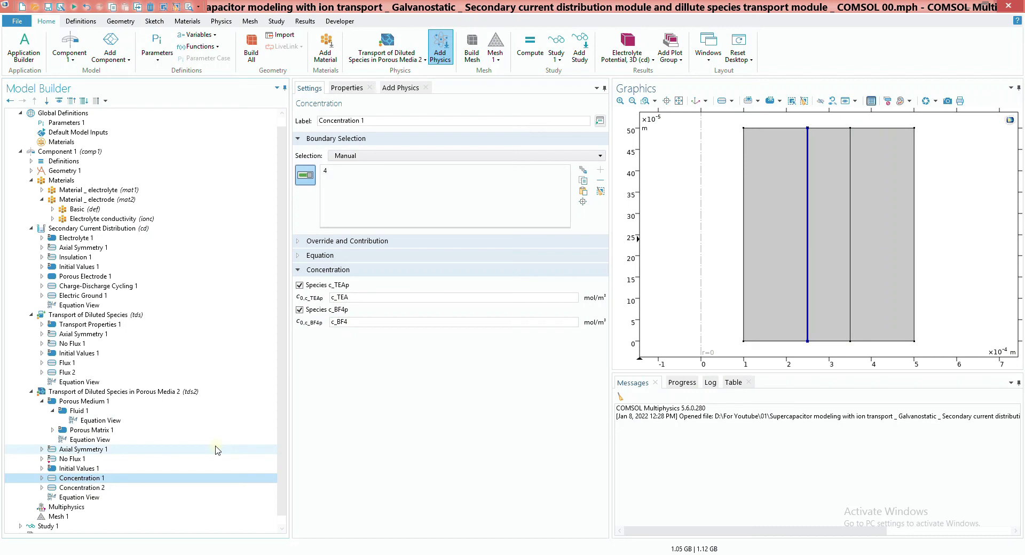
{"action": "left_click", "coordinate": [112, 488]}
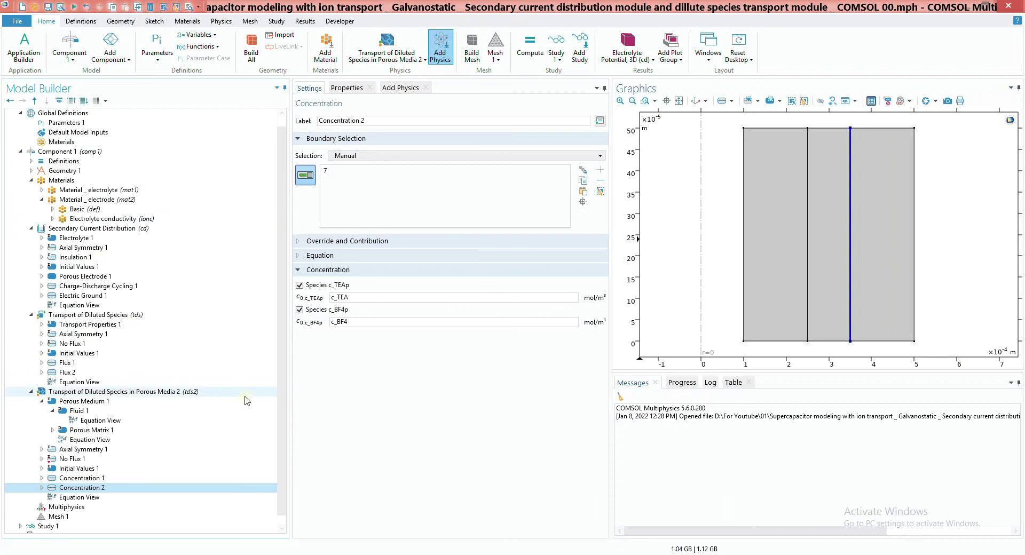
{"action": "scroll", "coordinate": [246, 400], "scroll_direction": "down", "scroll_amount": 1}
{"action": "left_click", "coordinate": [20, 516]}
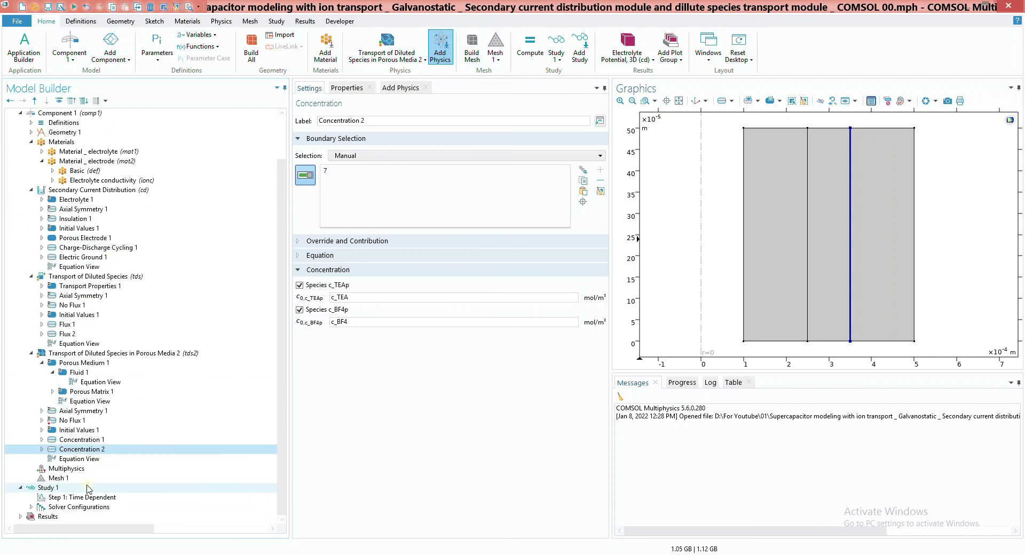
Step: Confirm Mesh 1 keeps Normal element size and a physics-controlled sequence
{"action": "left_click", "coordinate": [59, 478]}
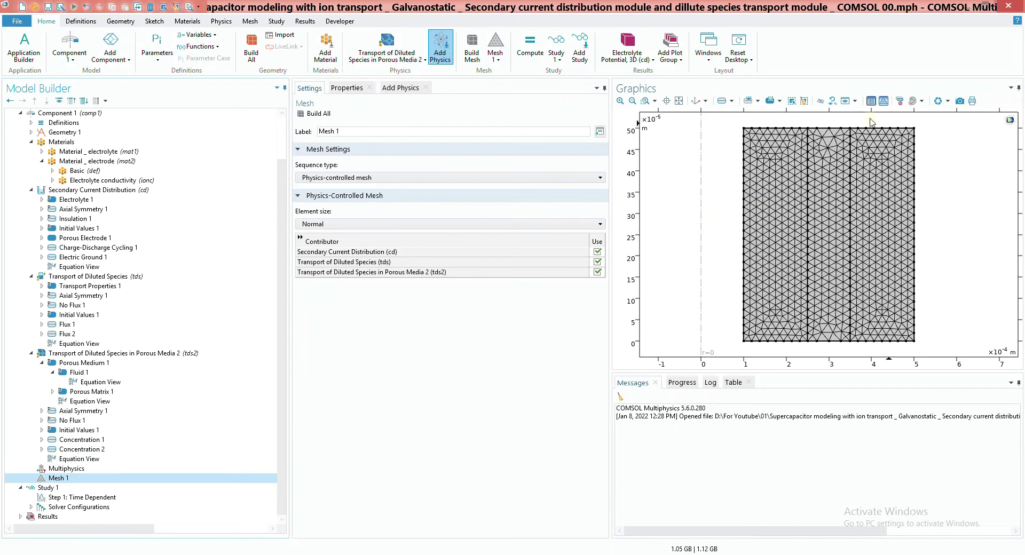
{"action": "left_click", "coordinate": [352, 224]}
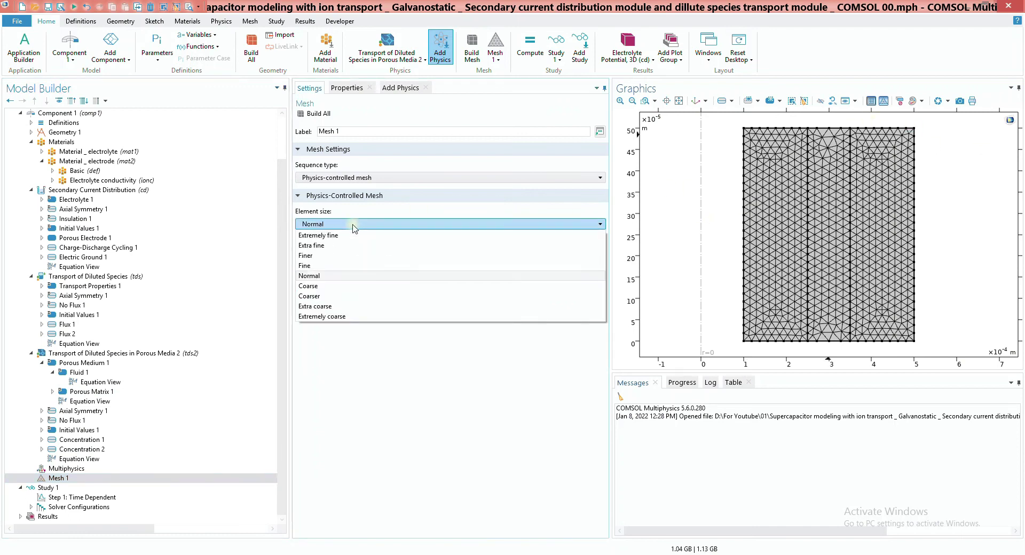
{"action": "left_click", "coordinate": [322, 276]}
{"action": "left_click", "coordinate": [339, 177]}
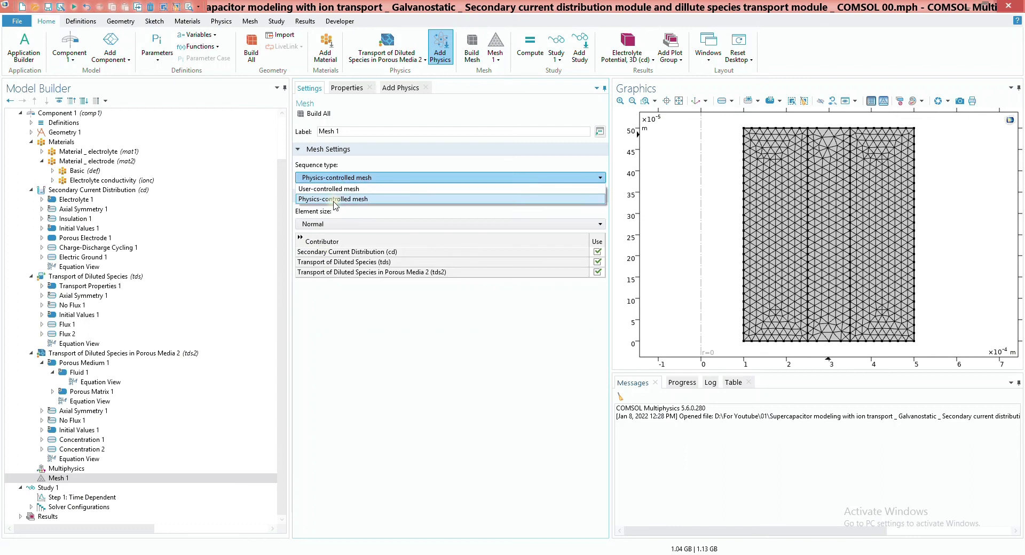
{"action": "left_click", "coordinate": [333, 199]}
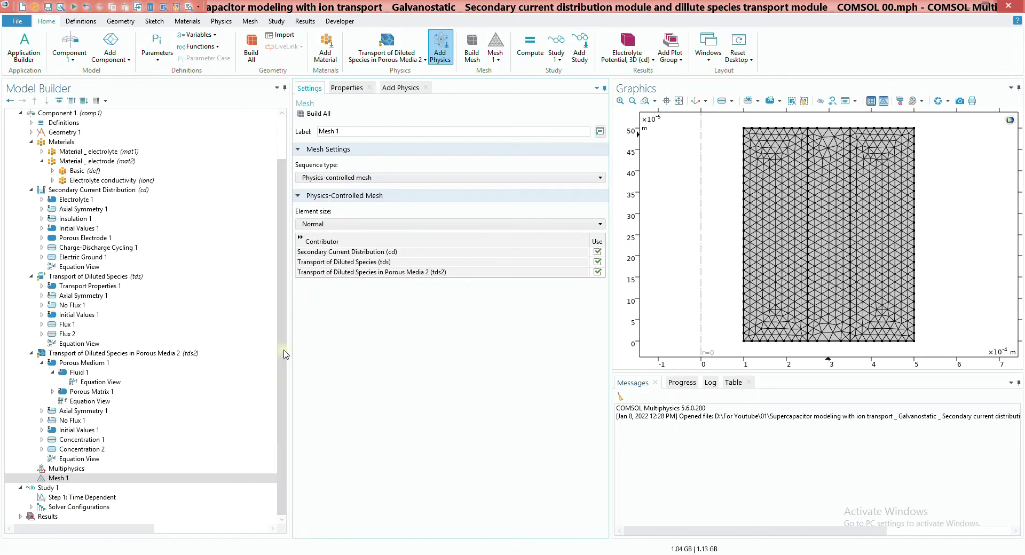
{"action": "left_click", "coordinate": [114, 498]}
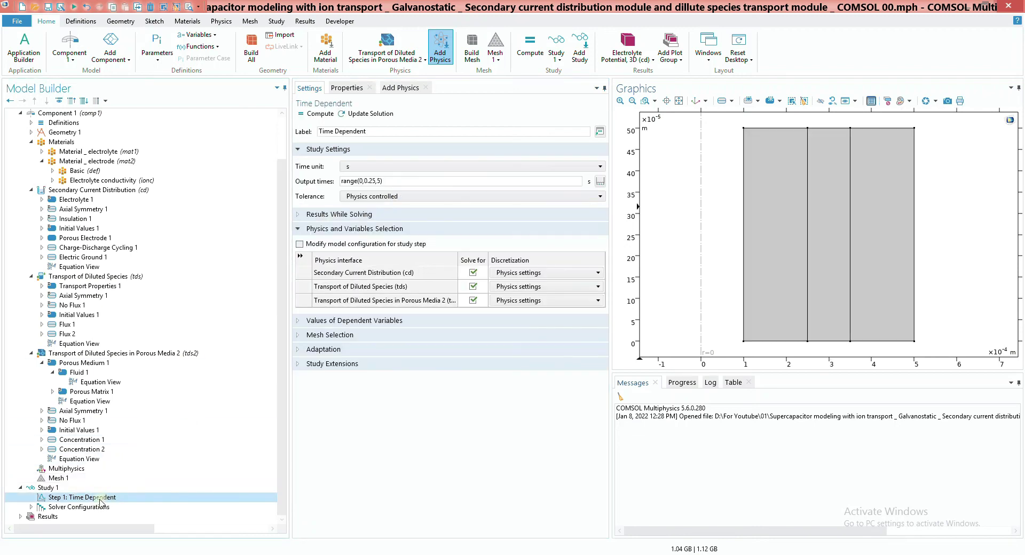
Step: Change the output times to range(0,0.25,10) and compute the study
{"action": "double_click", "coordinate": [379, 182]}
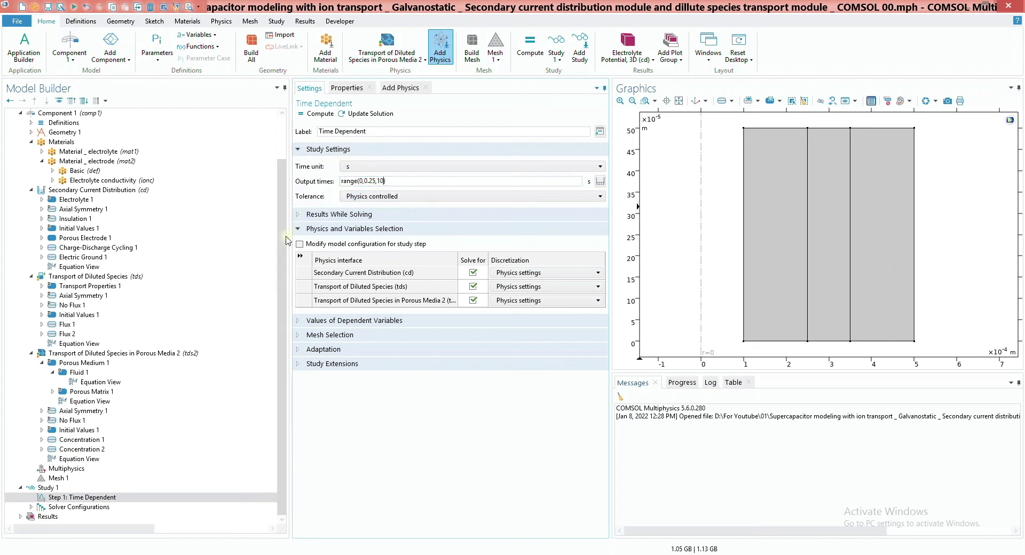
{"action": "scroll", "coordinate": [286, 240], "scroll_direction": "up", "scroll_amount": 2}
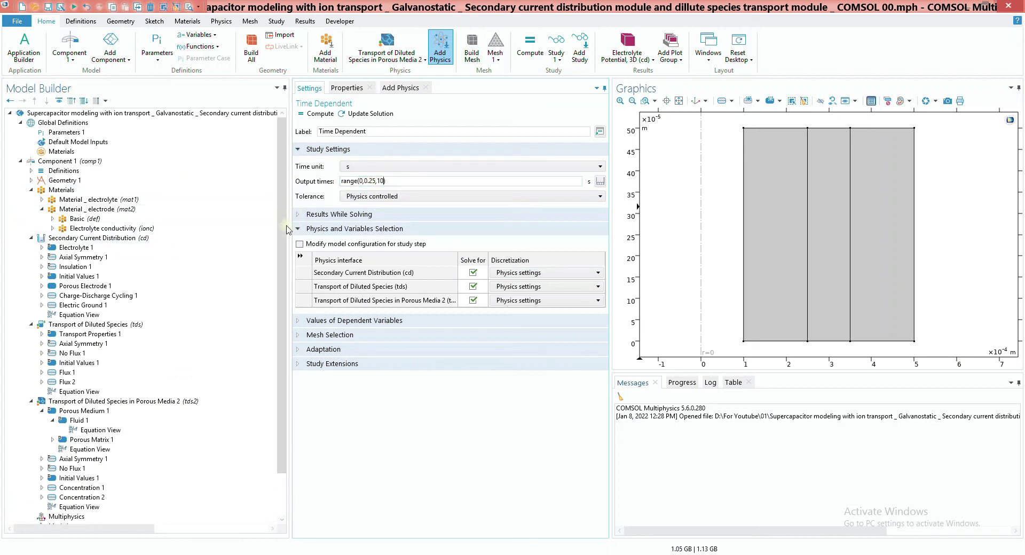
{"action": "scroll", "coordinate": [283, 235], "scroll_direction": "down", "scroll_amount": 2}
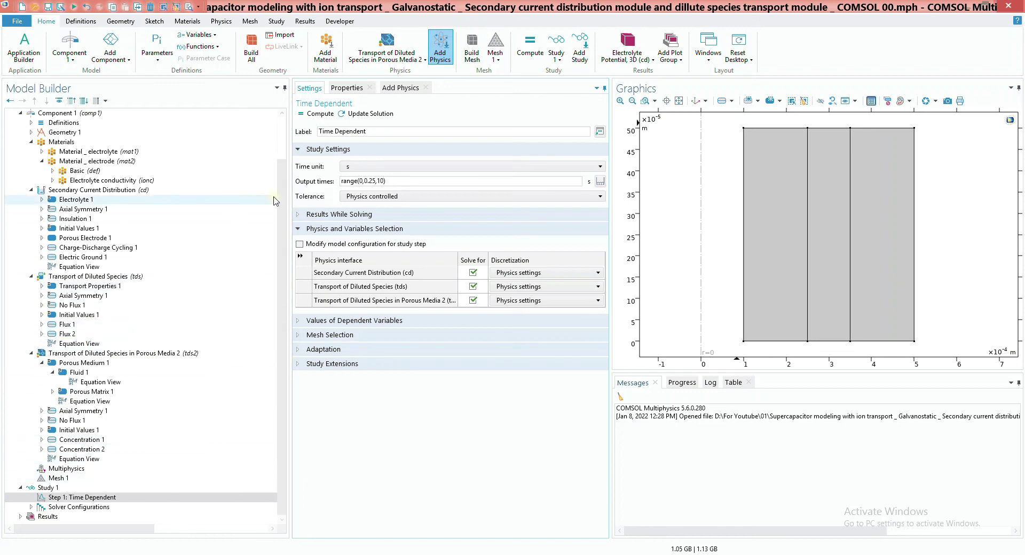
{"action": "left_click", "coordinate": [315, 114]}
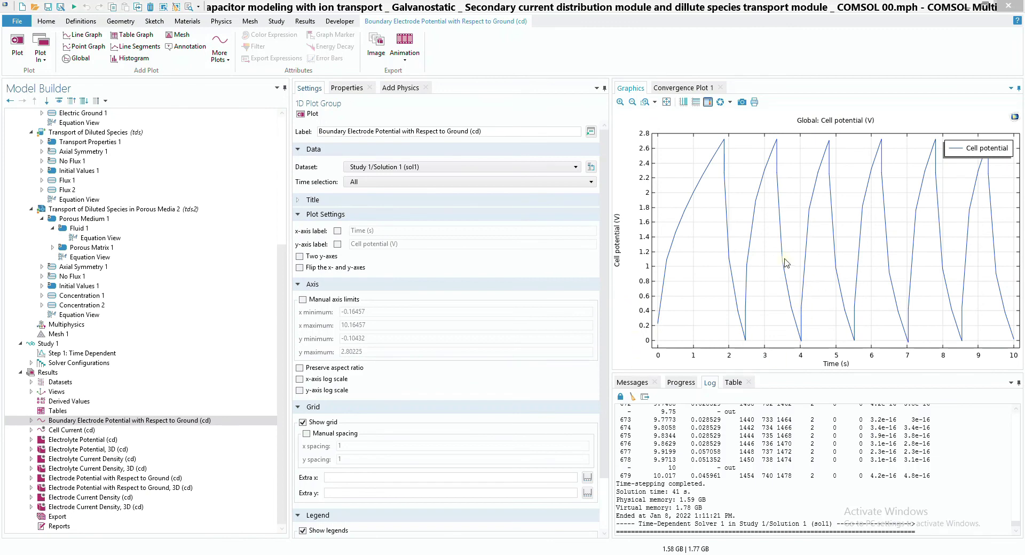
Step: Review the c_TEAini and c_BF4ini initial concentrations of both transport interfaces
{"action": "scroll", "coordinate": [255, 293], "scroll_direction": "up", "scroll_amount": 2}
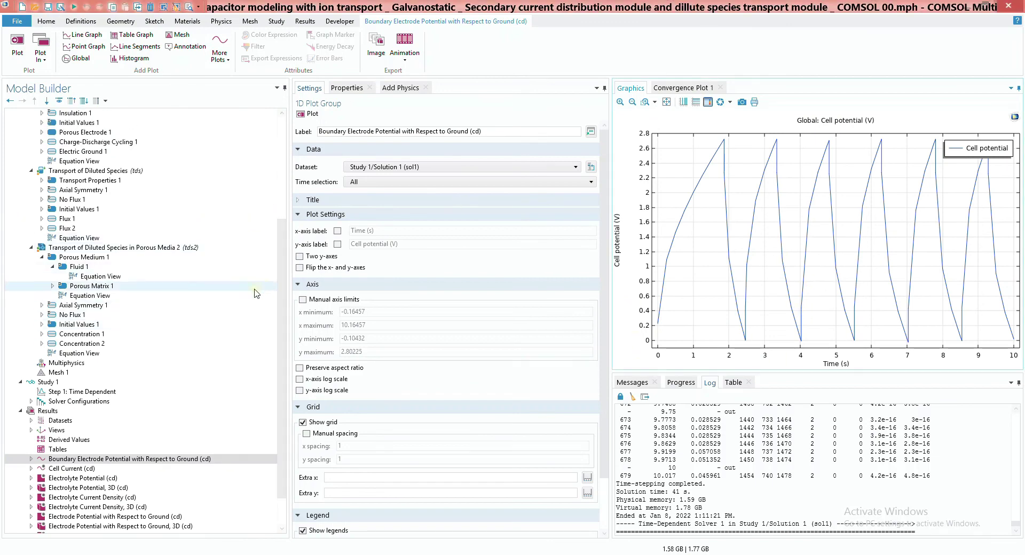
{"action": "left_click", "coordinate": [81, 324]}
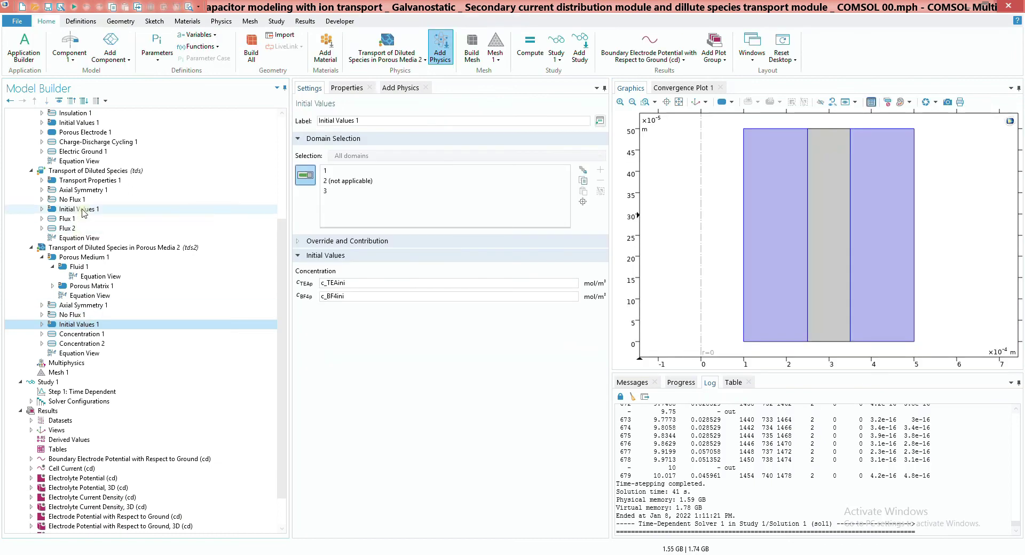
{"action": "left_click", "coordinate": [82, 210]}
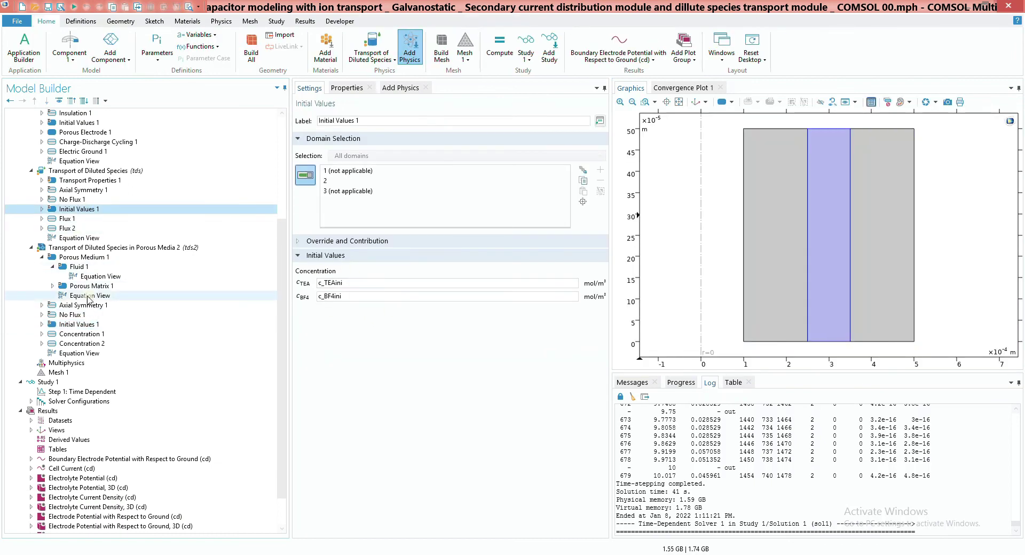
{"action": "left_click", "coordinate": [80, 324]}
{"action": "left_click", "coordinate": [361, 297]}
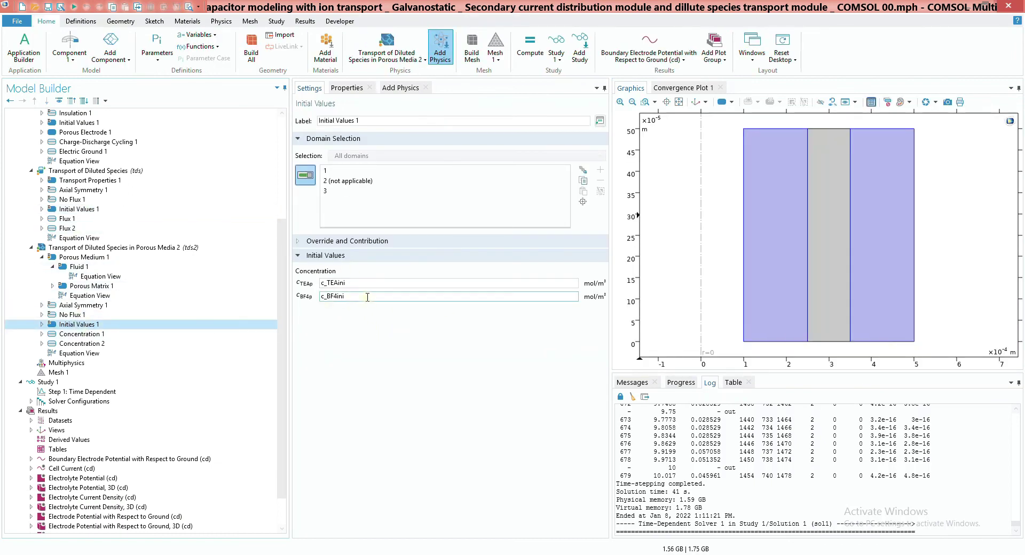
{"action": "double_click", "coordinate": [335, 283]}
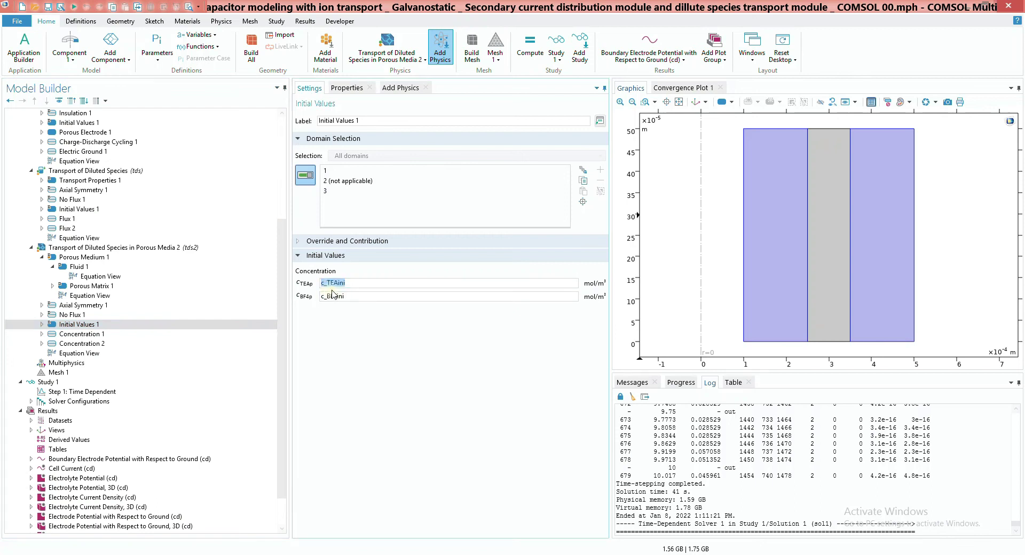
{"action": "scroll", "coordinate": [75, 342], "scroll_direction": "down", "scroll_amount": 2}
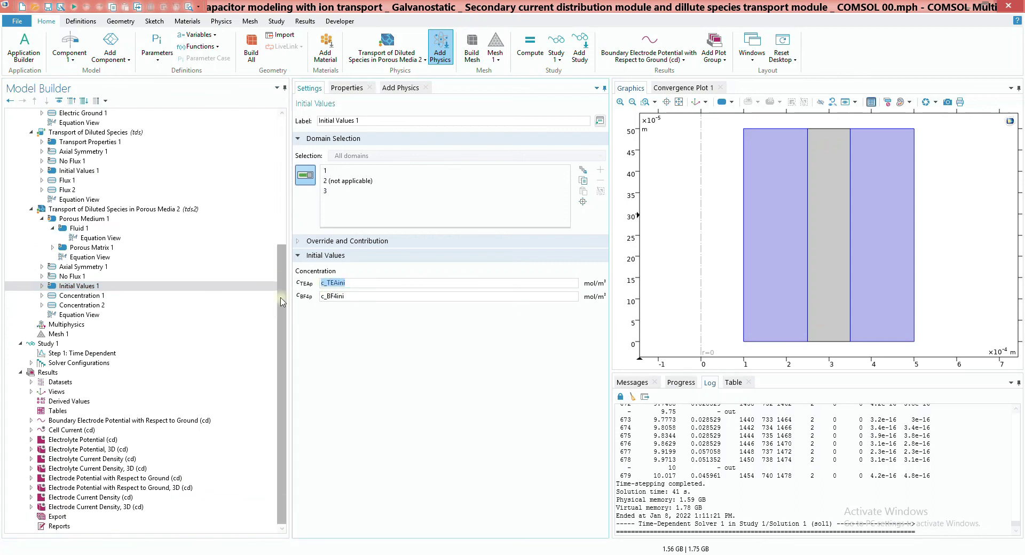
Step: Check the study's computation time and show the 10 s cell potential cycling plot
{"action": "left_click", "coordinate": [70, 344]}
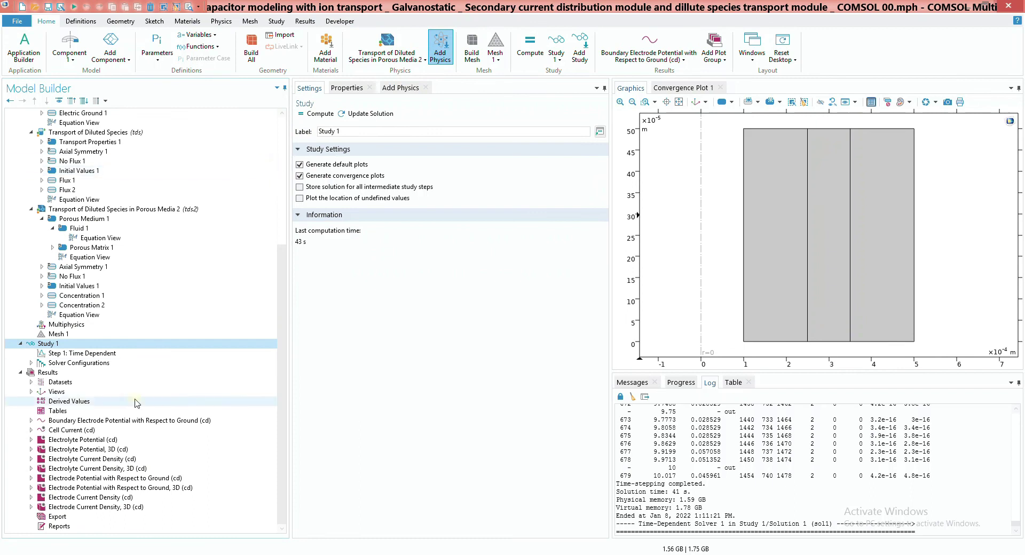
{"action": "left_click", "coordinate": [90, 422]}
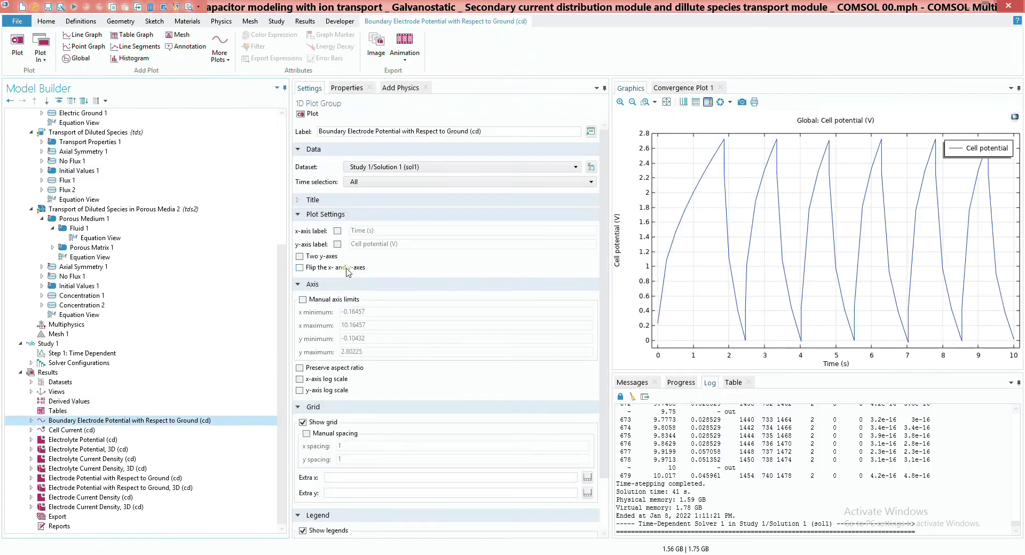
{"action": "right_click", "coordinate": [59, 374]}
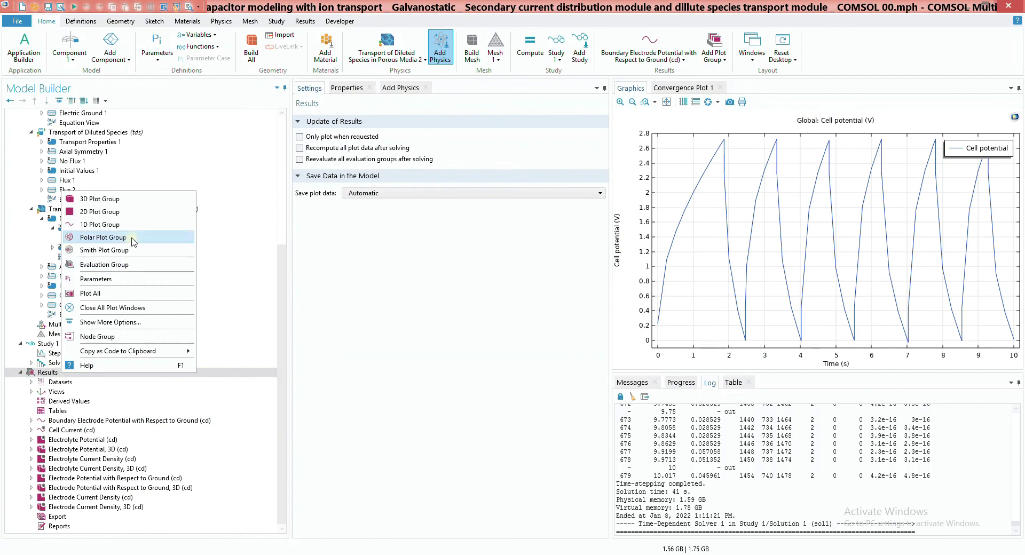
Step: Add a 1D plot group with a point graph of c_TEA versus time at point 4
{"action": "left_click", "coordinate": [129, 225]}
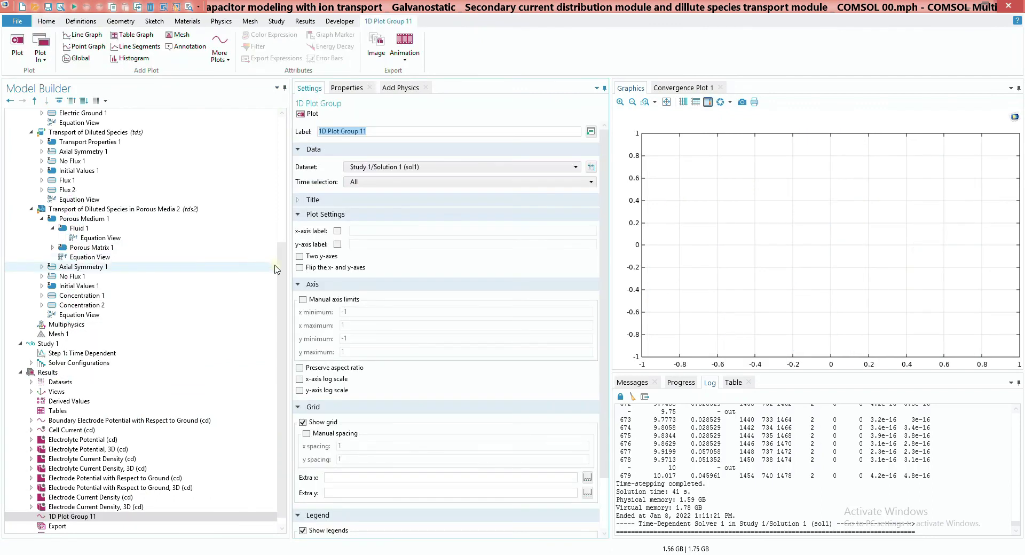
{"action": "right_click", "coordinate": [71, 507]}
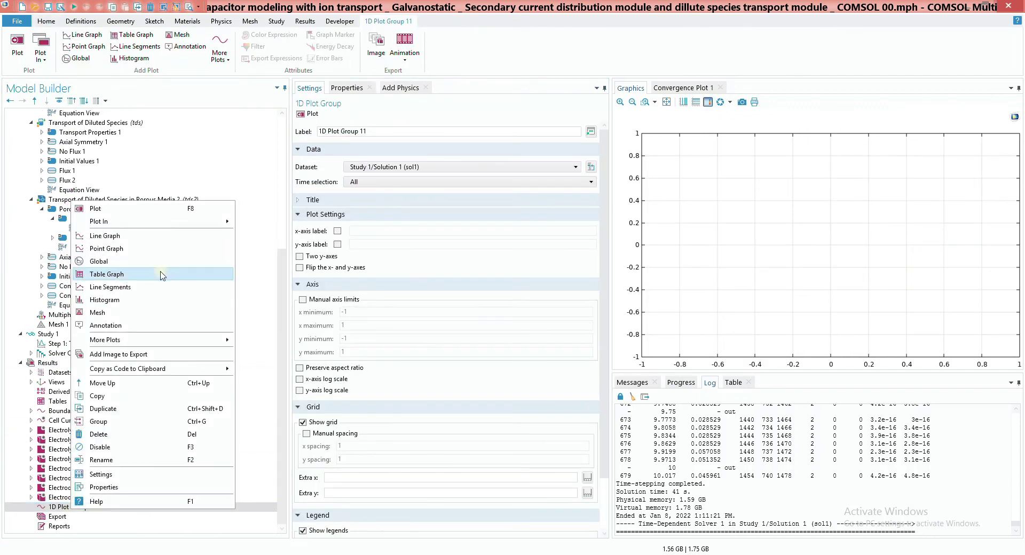
{"action": "left_click", "coordinate": [154, 249]}
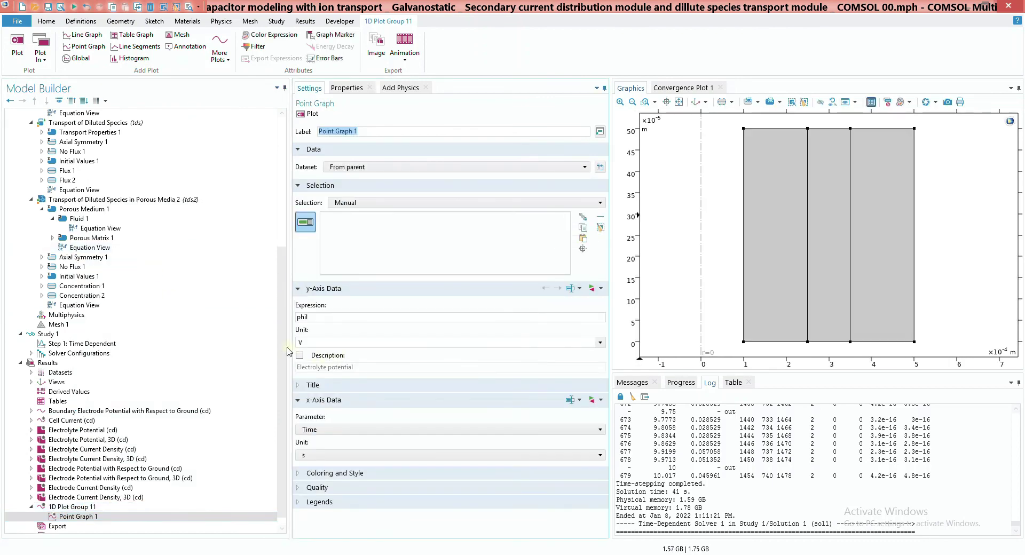
{"action": "left_click", "coordinate": [807, 129]}
{"action": "left_click", "coordinate": [592, 289]}
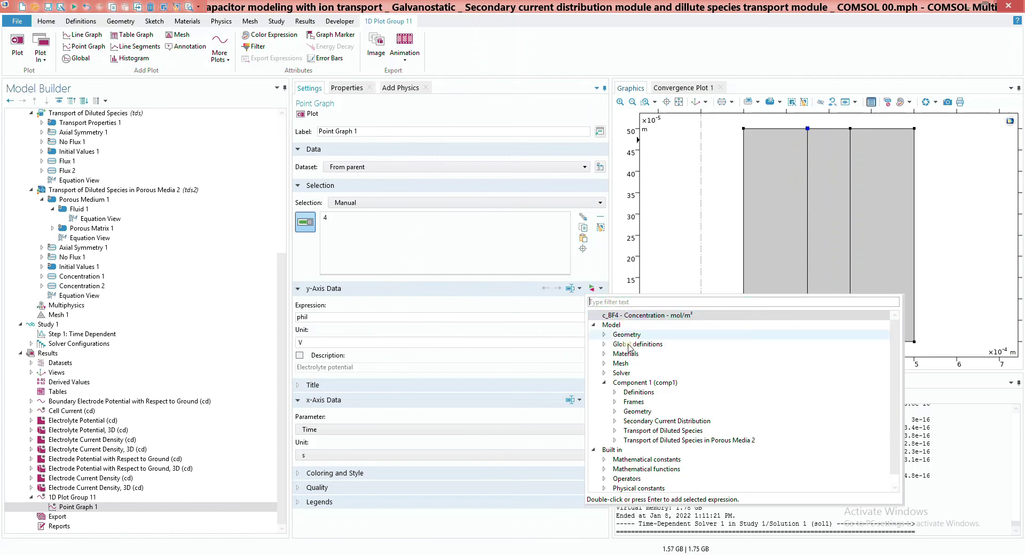
{"action": "left_click", "coordinate": [614, 431]}
{"action": "scroll", "coordinate": [622, 427], "scroll_direction": "down", "scroll_amount": 2}
{"action": "left_click", "coordinate": [626, 402]}
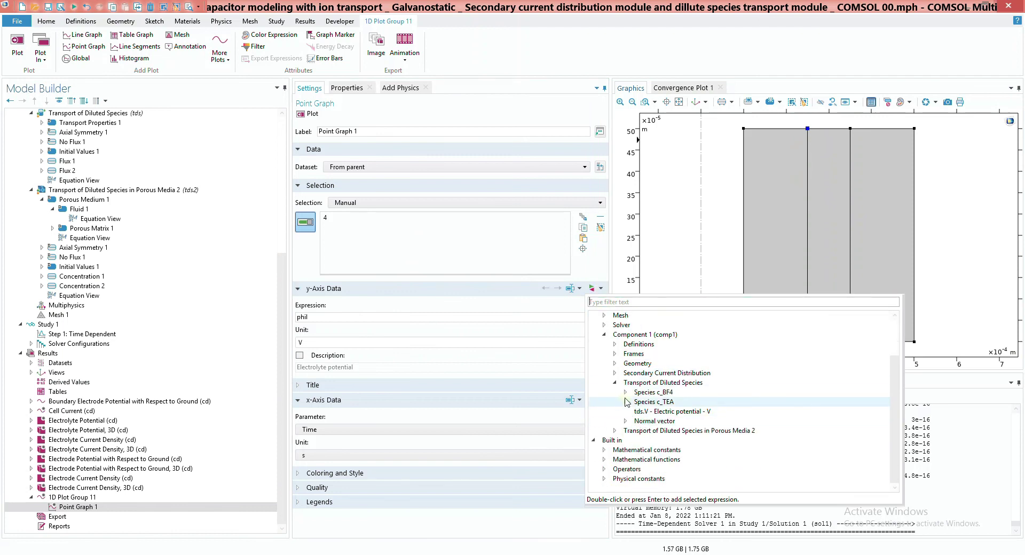
{"action": "double_click", "coordinate": [685, 421]}
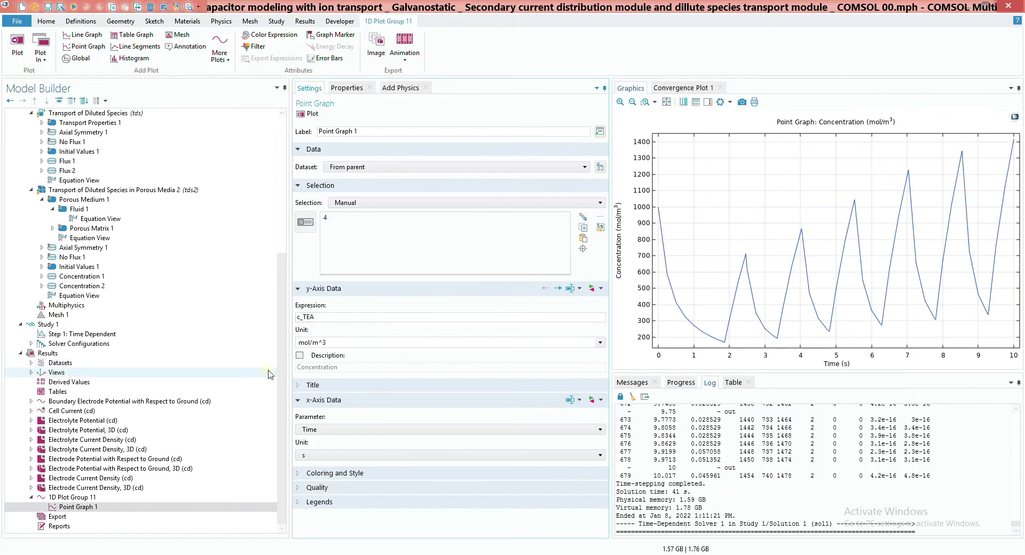
{"action": "left_click_drag", "start_coordinate": [286, 392], "coordinate": [279, 412]}
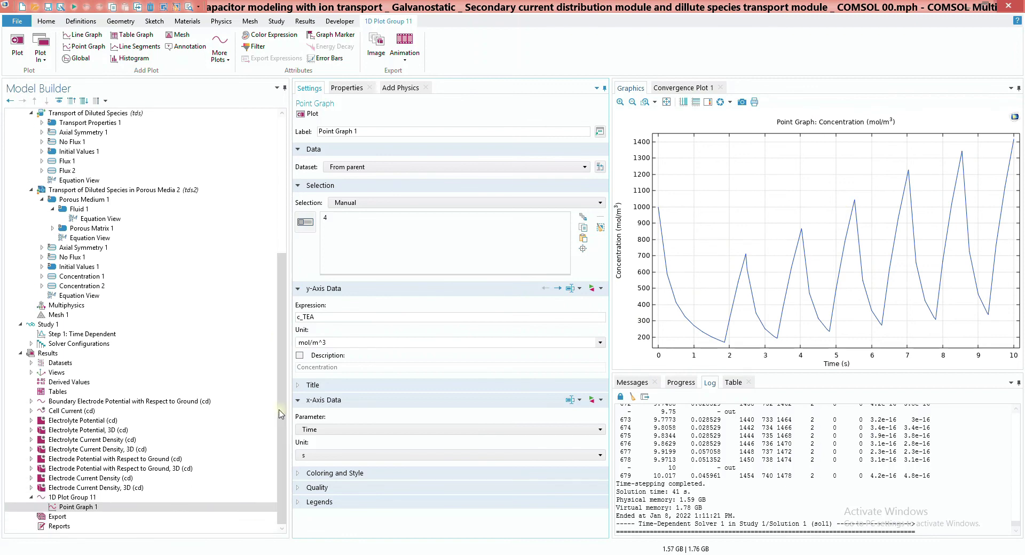